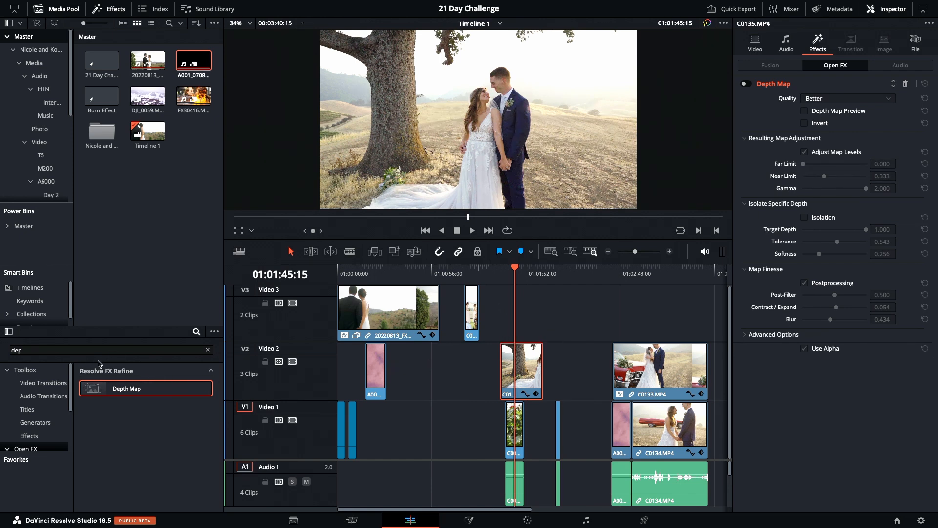
Search the effects library for "depth" and apply the Depth Map effect to the wedding couple clip on Video 2
scroll(48, 413, "down", 1)
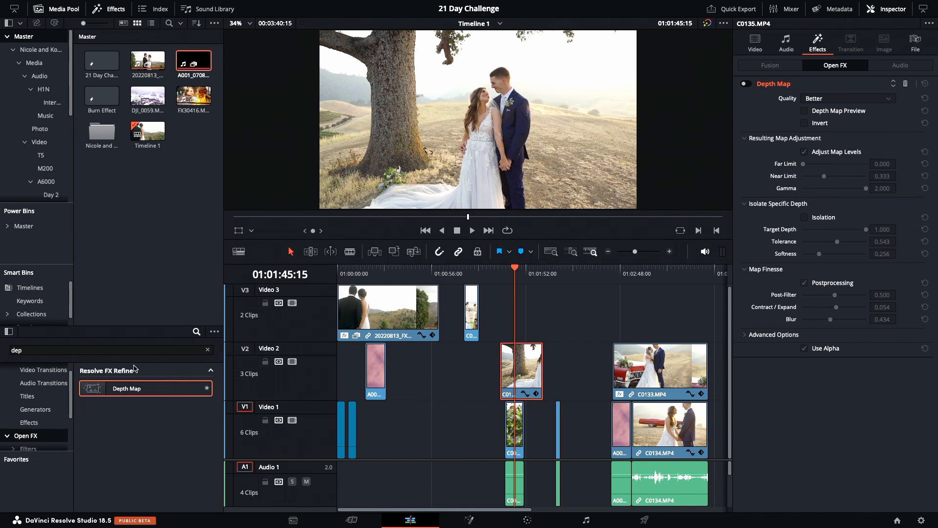
left_click(82, 349)
key("BackSpace")
key("BackSpace")
key("BackSpace")
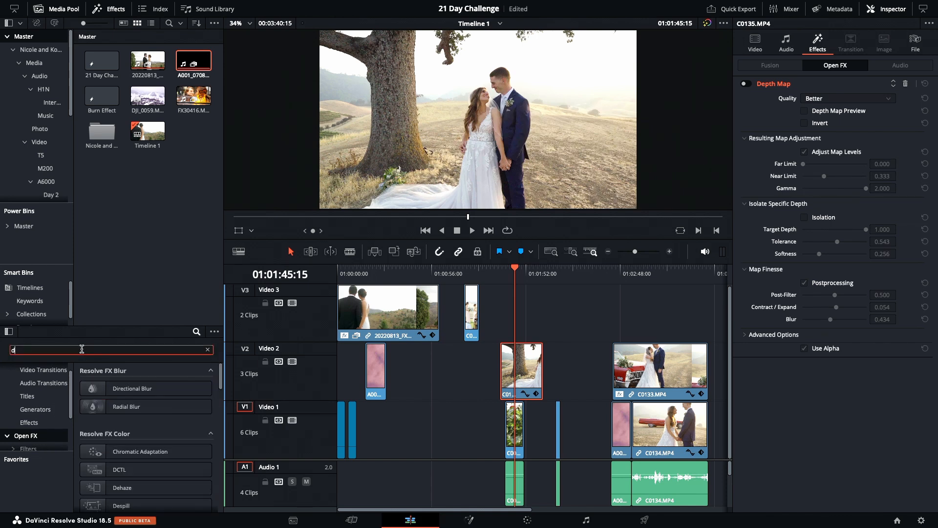
type("depth")
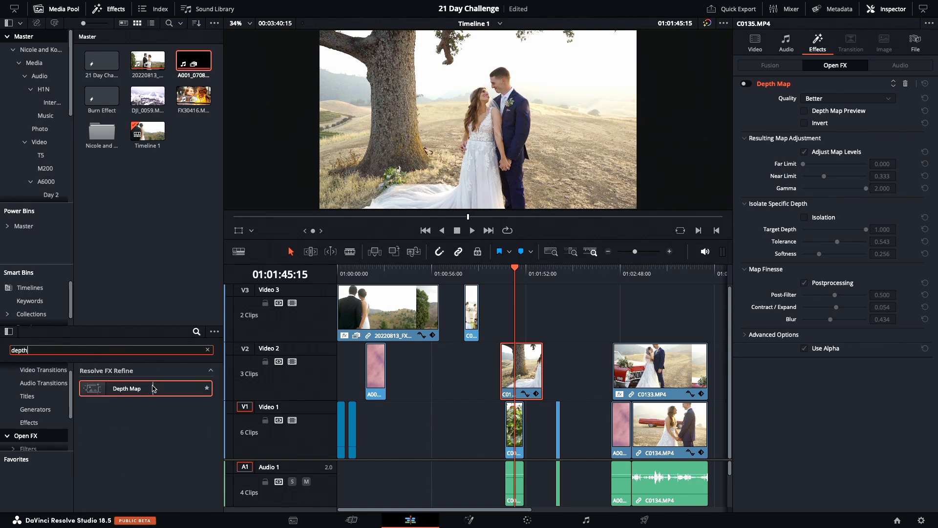
left_click_drag(151, 388, 417, 388)
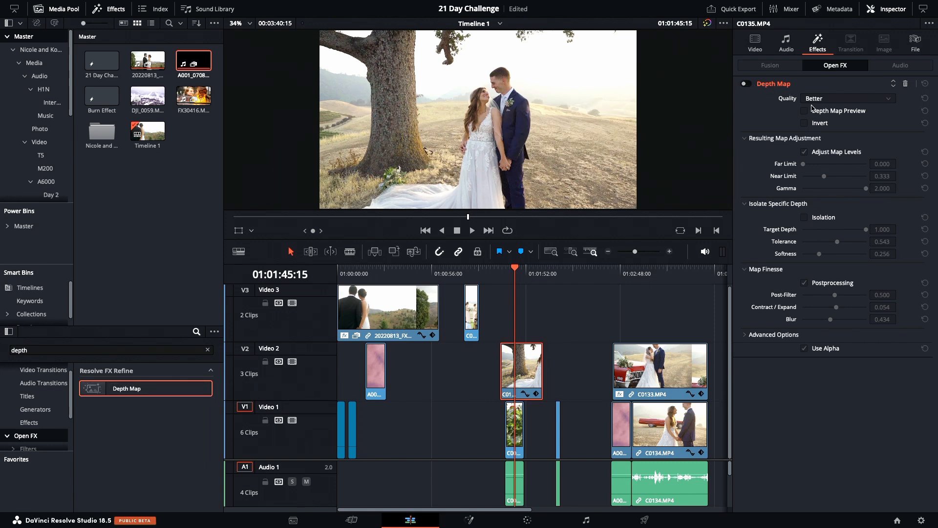
Enable the Depth Map effect, show its preview, and set Far Limit to 0.271 and Near Limit to 0.318
left_click(746, 84)
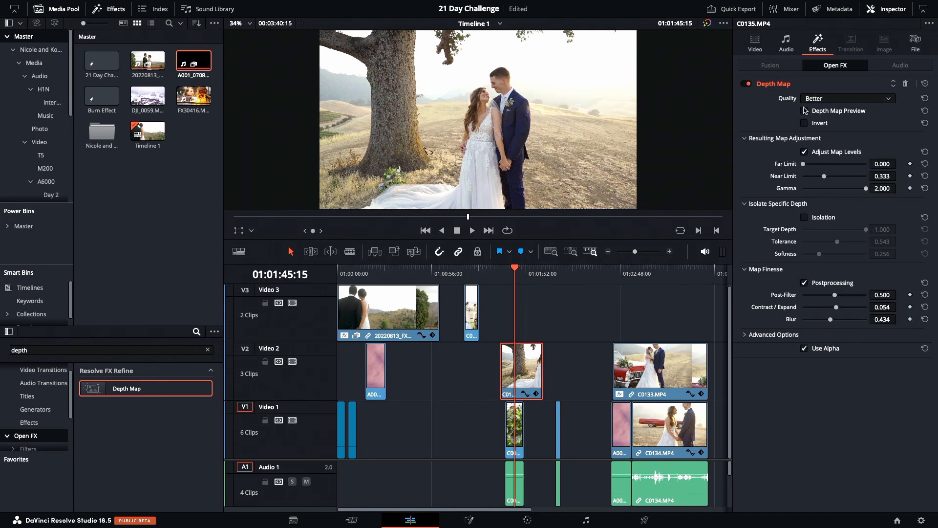
left_click(805, 112)
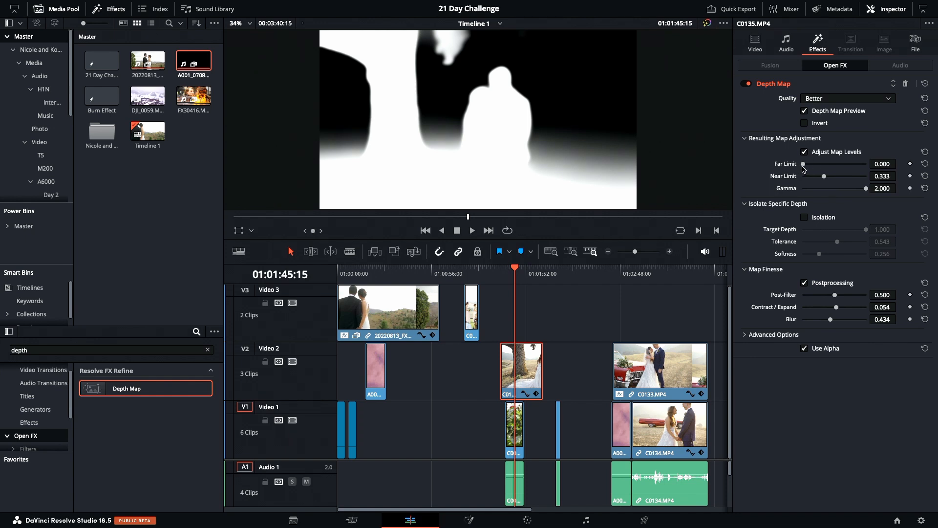
left_click_drag(803, 165, 823, 180)
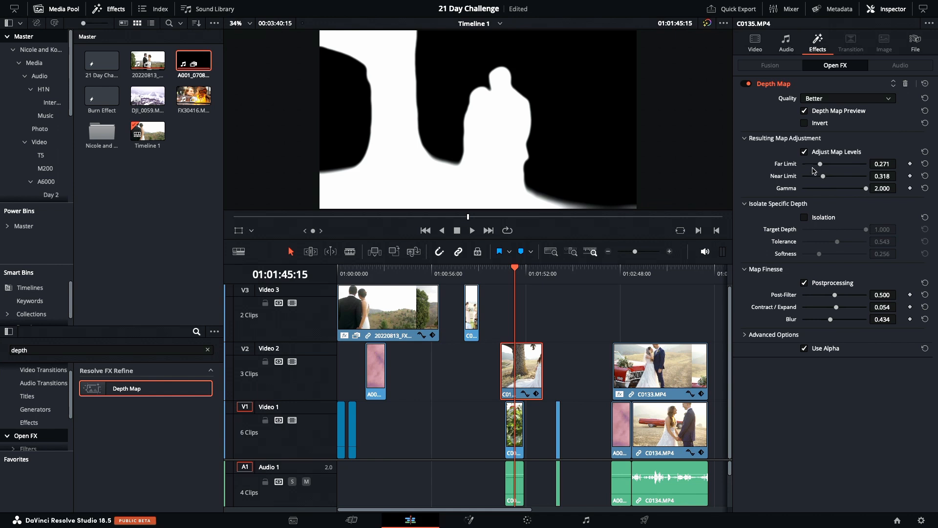
Hide the depth map preview and set the map's Gamma to 1.755
mouse_move(865, 190)
left_mouse_down()
mouse_move(777, 191)
mouse_move(884, 186)
mouse_move(788, 183)
mouse_move(904, 183)
mouse_move(850, 186)
mouse_move(880, 181)
left_mouse_up()
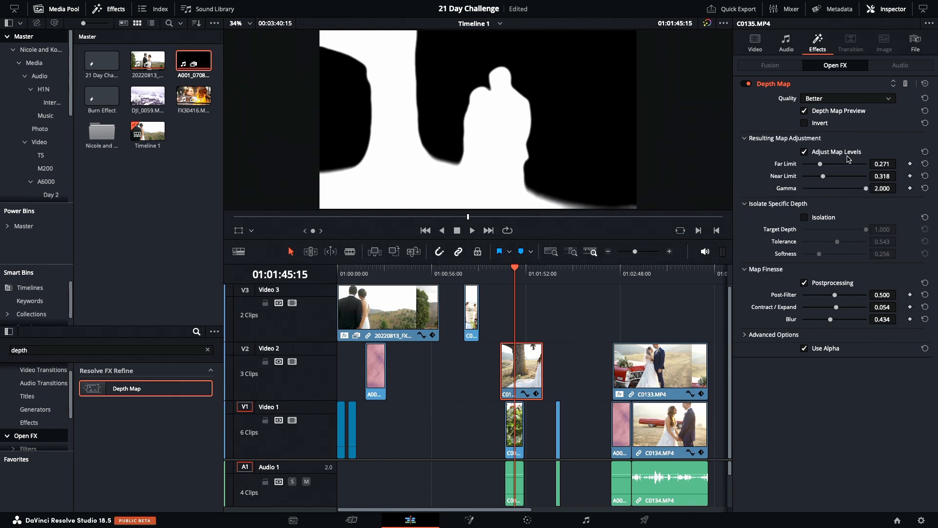
left_click(805, 112)
left_click_drag(863, 190, 779, 190)
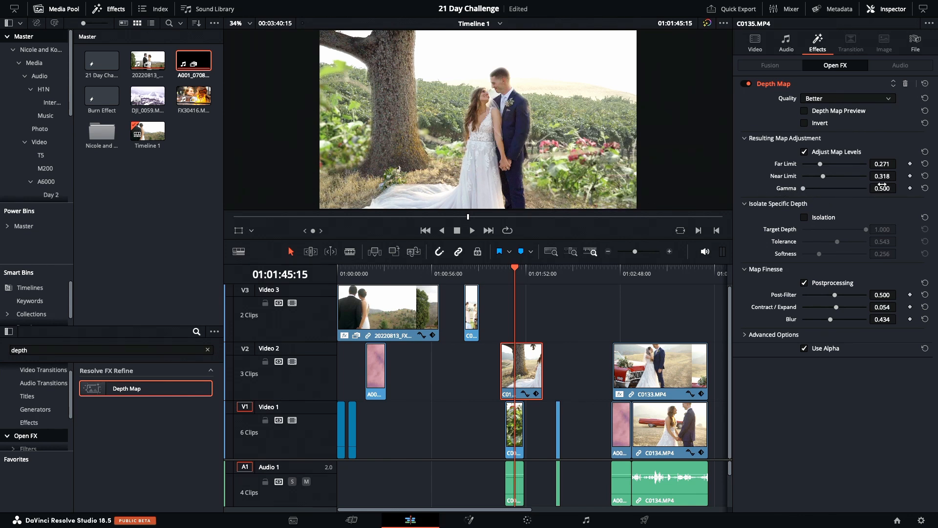
left_click_drag(804, 190, 856, 190)
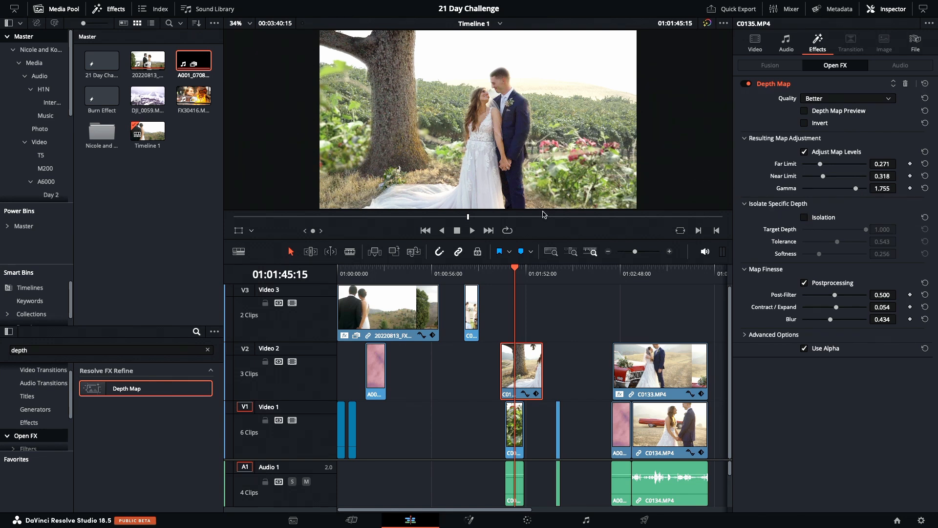
Toggle the Video 2 track's visibility to compare it with the background, and inspect the cutout edges around the couple up close
left_click(293, 362)
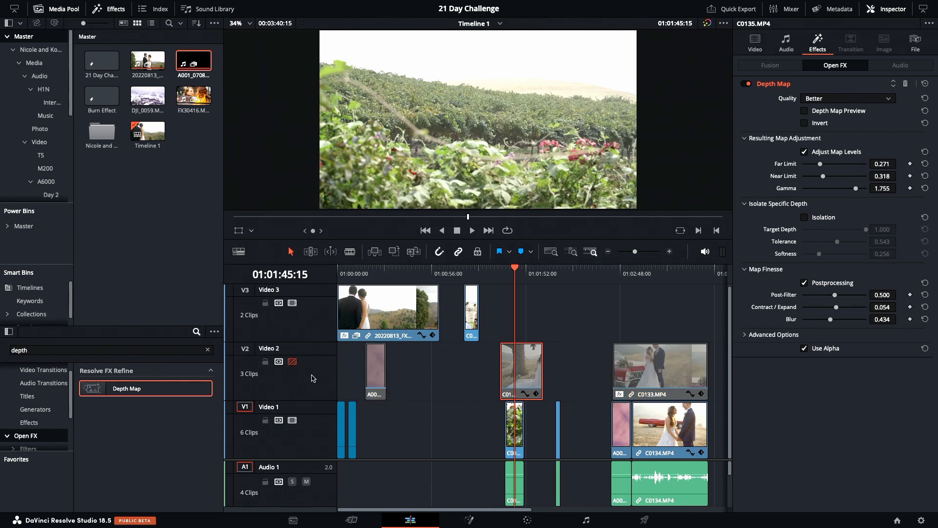
left_click(293, 362)
left_click(293, 362)
left_click(293, 362)
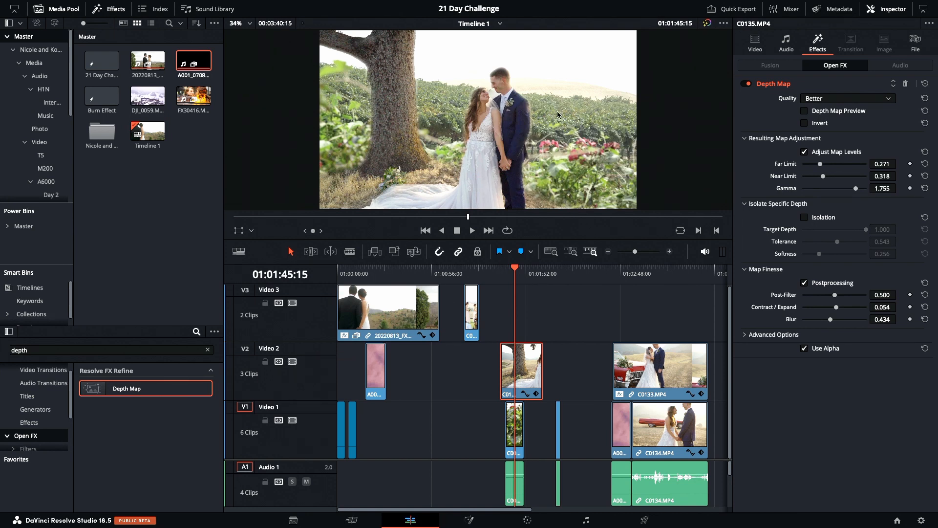
scroll(494, 92, "up", 6)
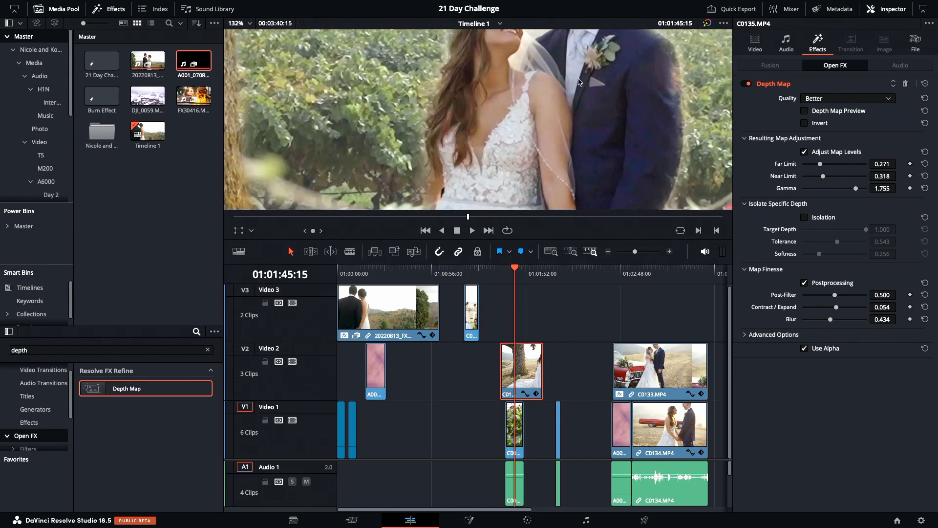
scroll(530, 80, "up", 2)
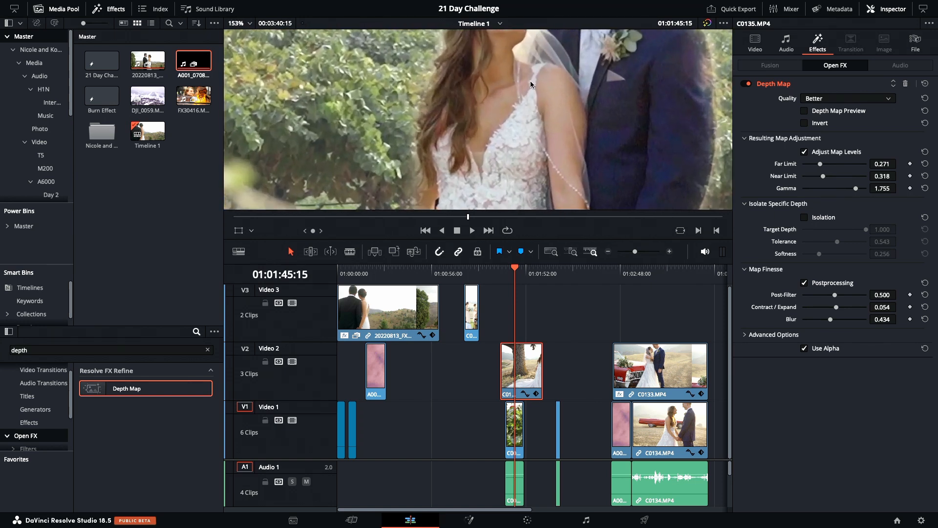
scroll(541, 56, "down", 2)
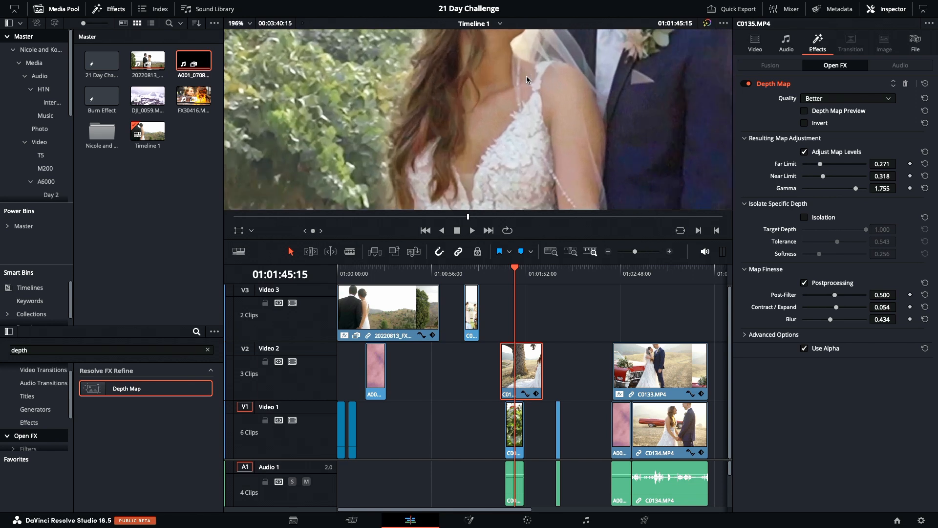
scroll(594, 50, "down", 4)
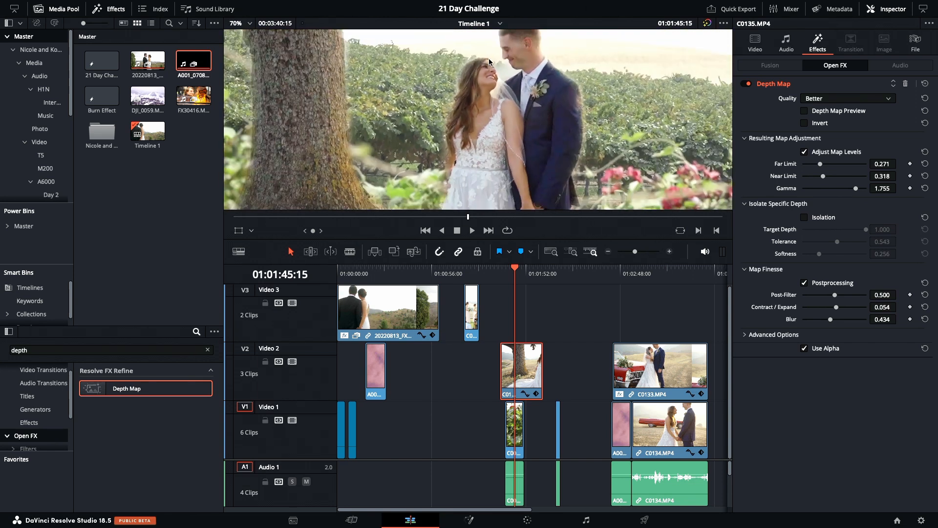
left_click_drag(496, 54, 420, 109)
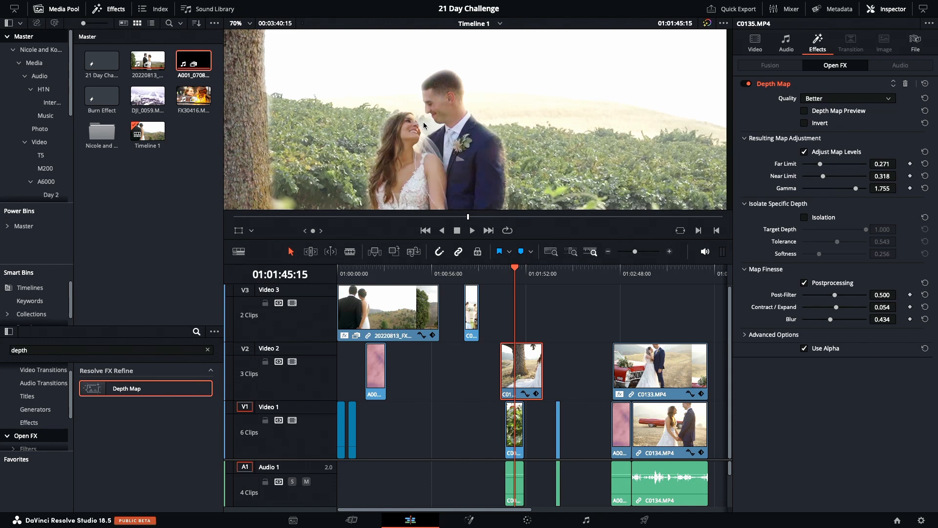
Toggle the depth map preview to compare the mask with the composite, ending with the whole mask in view
left_click(804, 111)
left_click(805, 112)
left_click(805, 112)
left_click(805, 111)
left_click(805, 111)
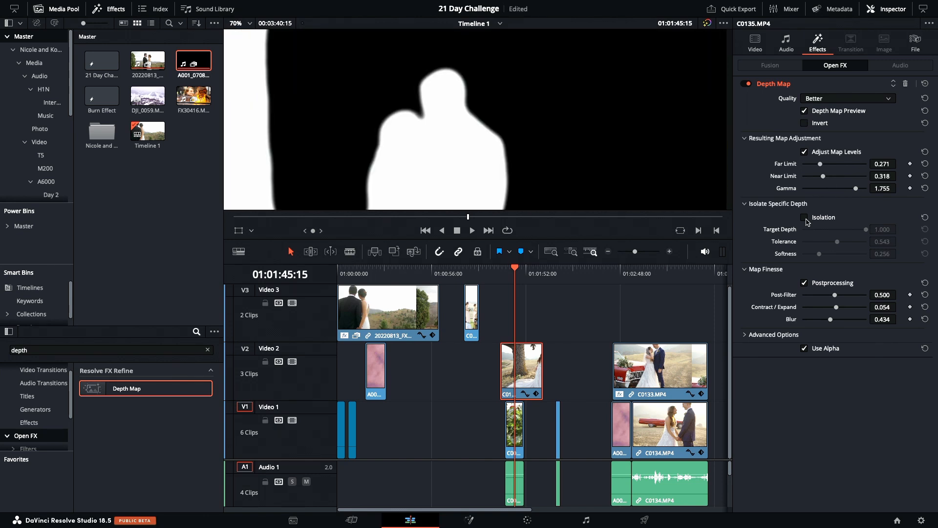
scroll(558, 119, "down", 2)
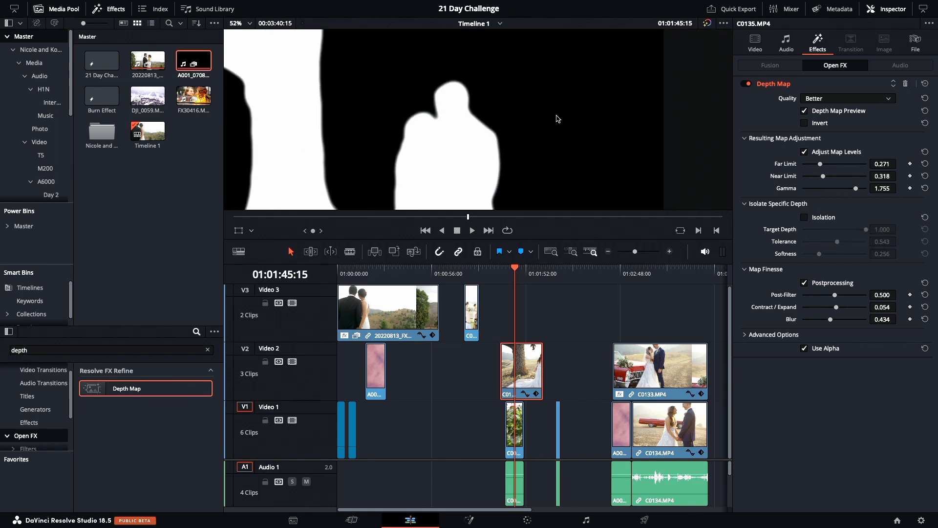
scroll(558, 118, "down", 2)
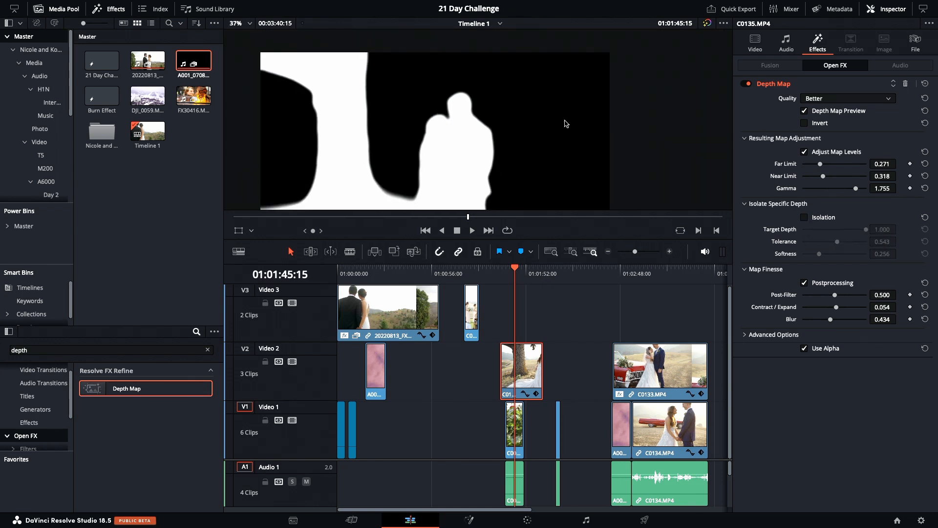
scroll(576, 122, "down", 1)
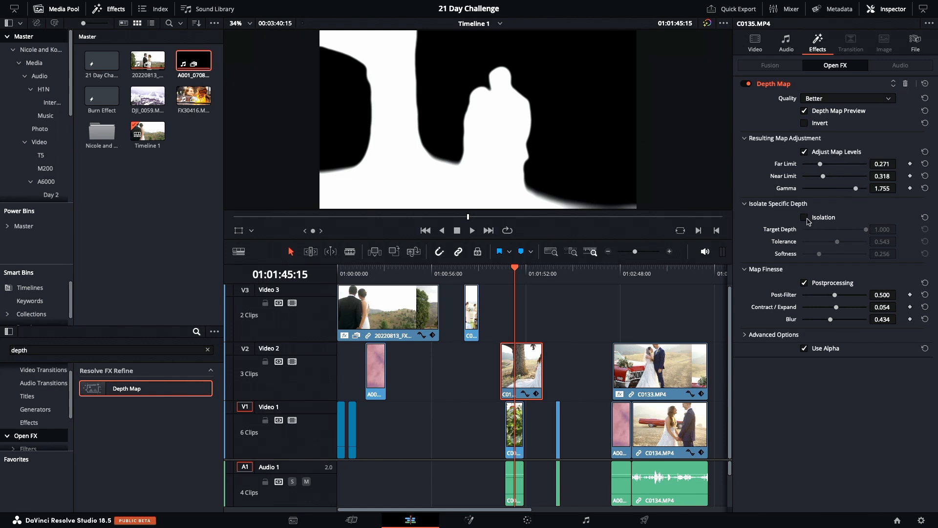
Enable Isolation in the Depth Map effect and switch from the depth map preview to the composite
left_click(805, 218)
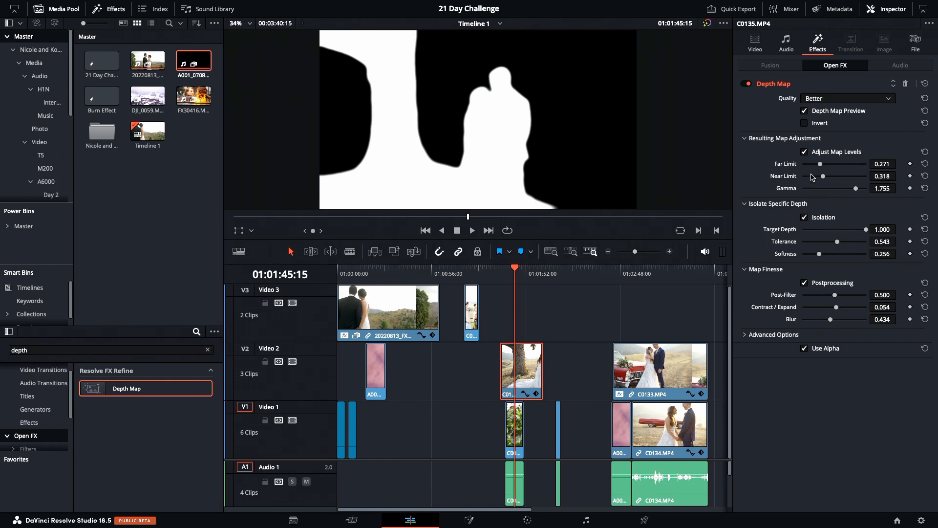
left_click(805, 112)
left_click(805, 112)
left_click(805, 112)
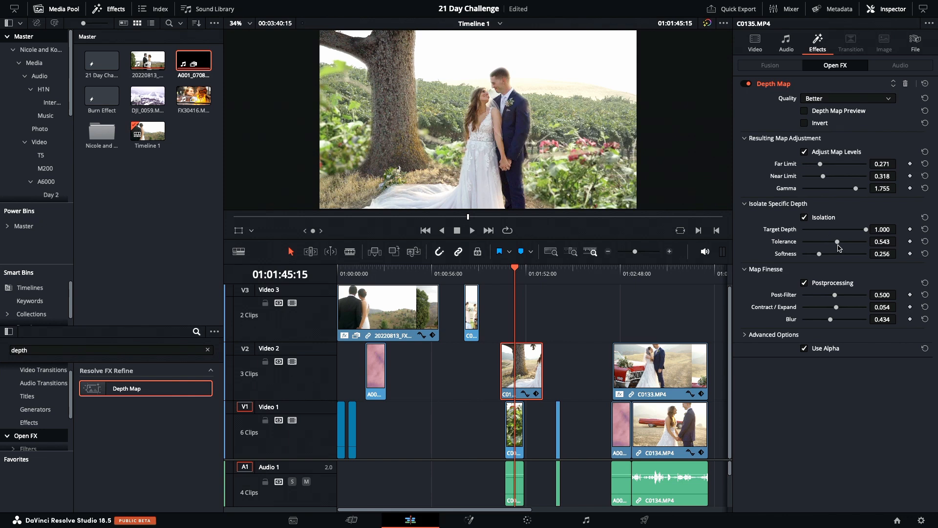
Set the isolation Tolerance to 1.000 and Softness to 0.170
left_click_drag(836, 244, 805, 247)
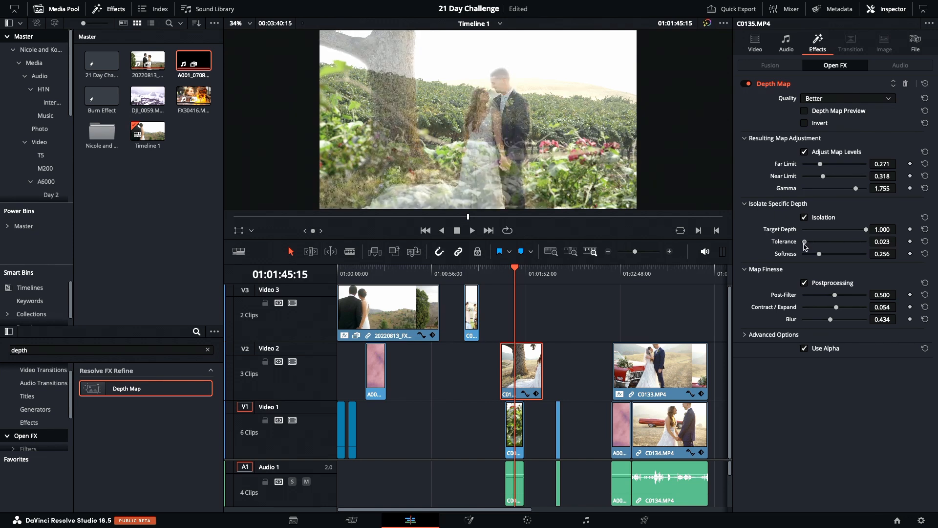
double_click(805, 243)
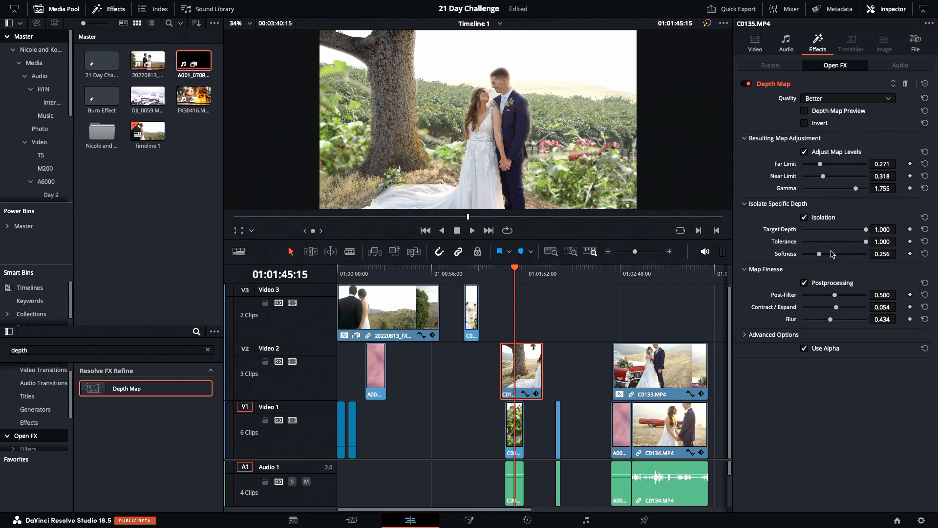
mouse_move(820, 258)
left_mouse_down()
mouse_move(784, 256)
mouse_move(815, 256)
left_mouse_up()
Set the isolation Target Depth to 0.613, checking the mask in the depth map preview
left_click_drag(867, 234, 829, 237)
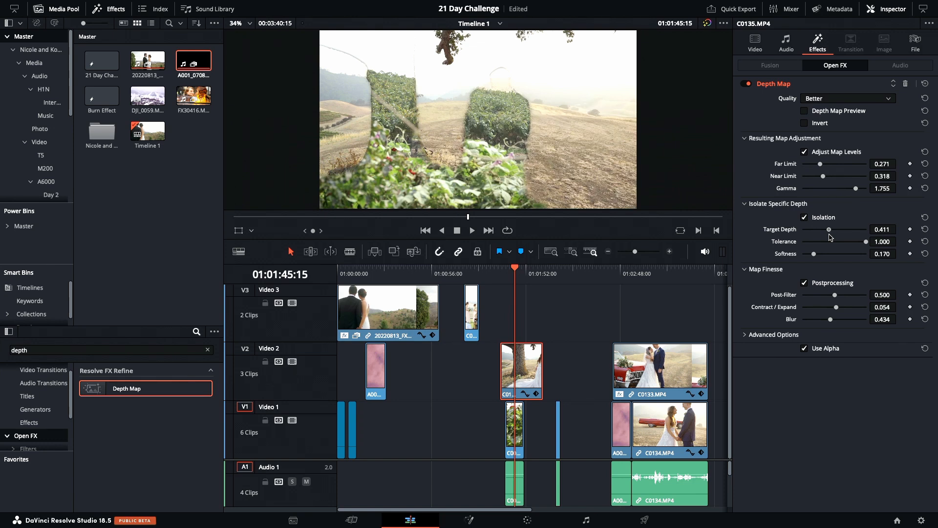
mouse_move(829, 237)
left_mouse_down()
mouse_move(870, 234)
mouse_move(826, 237)
left_mouse_up()
mouse_move(825, 237)
left_mouse_down()
mouse_move(793, 240)
mouse_move(840, 238)
left_mouse_up()
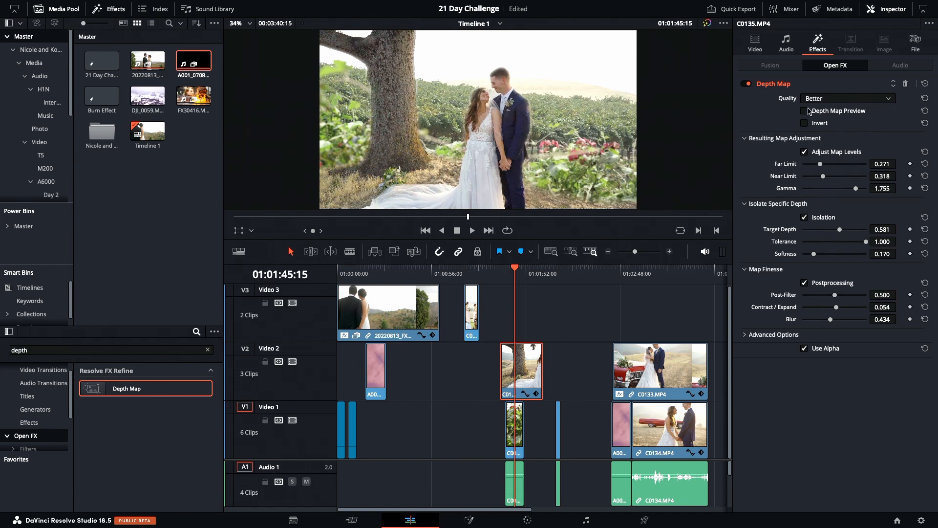
left_click(805, 112)
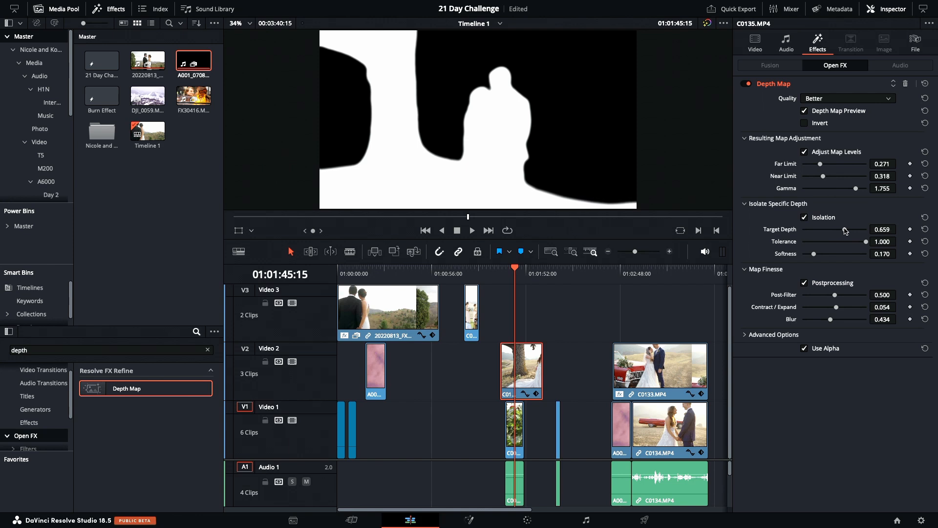
mouse_move(840, 230)
left_mouse_down()
mouse_move(824, 233)
mouse_move(842, 232)
left_mouse_up()
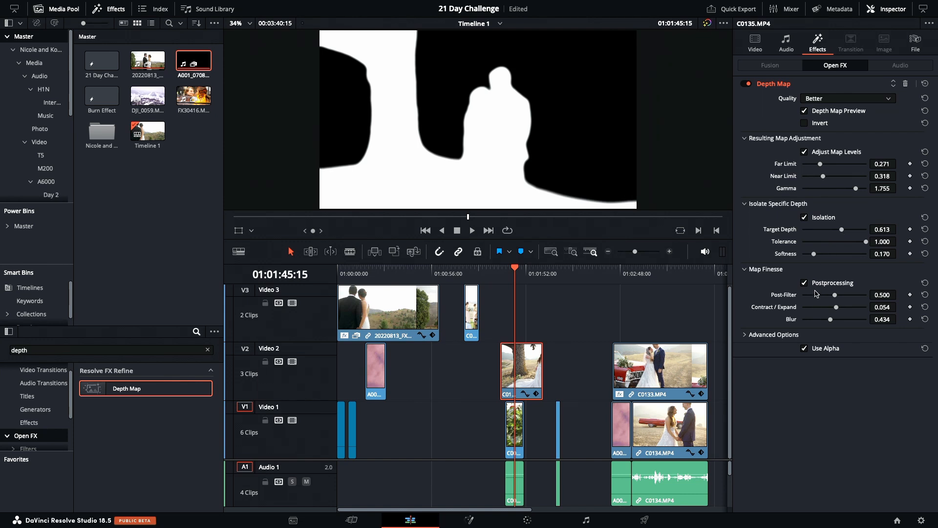
With Postprocessing and the depth map preview turned off, set the isolation Softness to 0.000
left_click(805, 283)
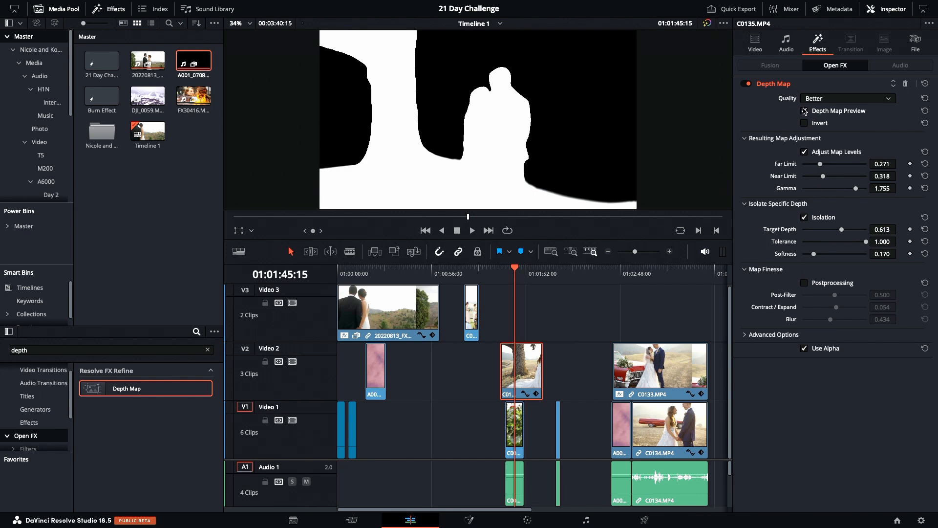
left_click(804, 110)
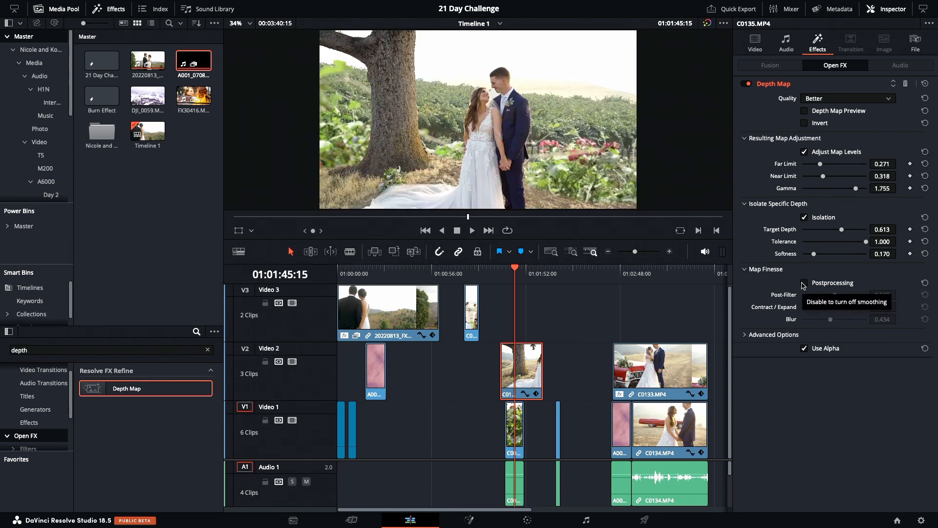
left_click(804, 110)
left_click(804, 111)
scroll(510, 108, "up", 2)
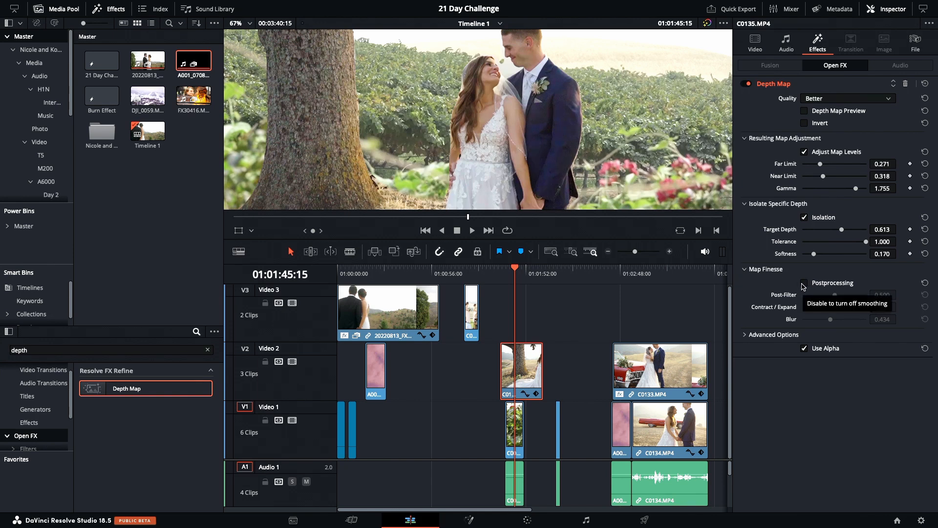
mouse_move(813, 254)
left_mouse_down()
mouse_move(856, 251)
mouse_move(748, 247)
mouse_move(841, 244)
mouse_move(802, 251)
left_mouse_up()
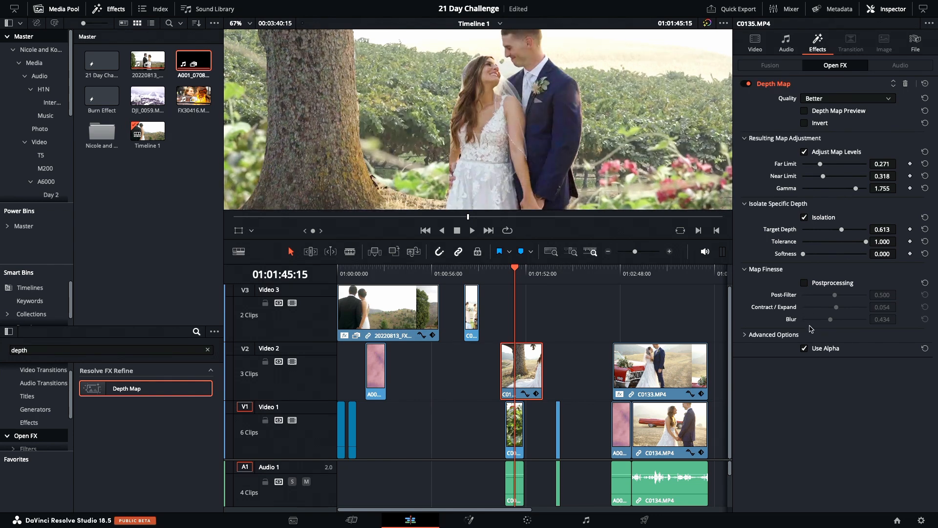
Re-enable Postprocessing and set Post-Filter to 0.961, Contract / Expand to 0.039 and Blur to 0.209
left_click(804, 283)
mouse_move(831, 320)
left_mouse_down()
mouse_move(881, 320)
mouse_move(804, 322)
mouse_move(835, 308)
left_mouse_up()
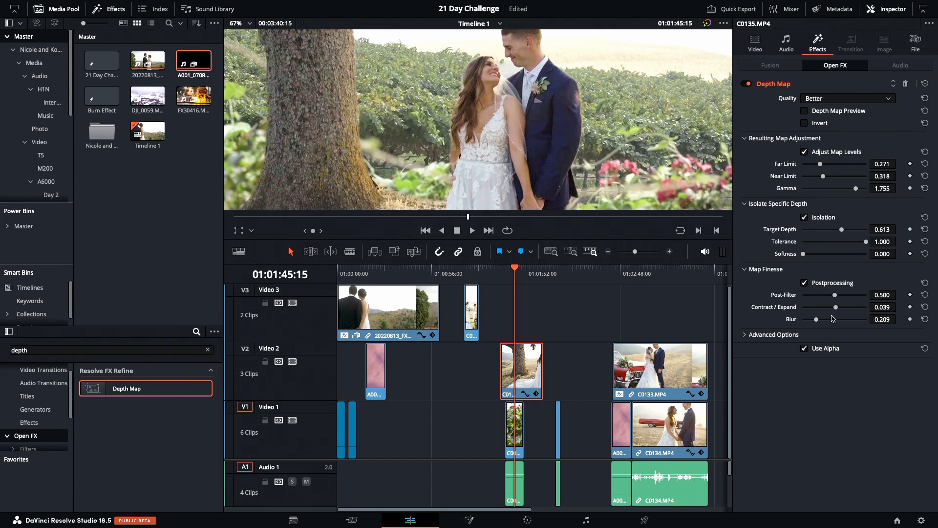
left_click_drag(835, 296, 864, 294)
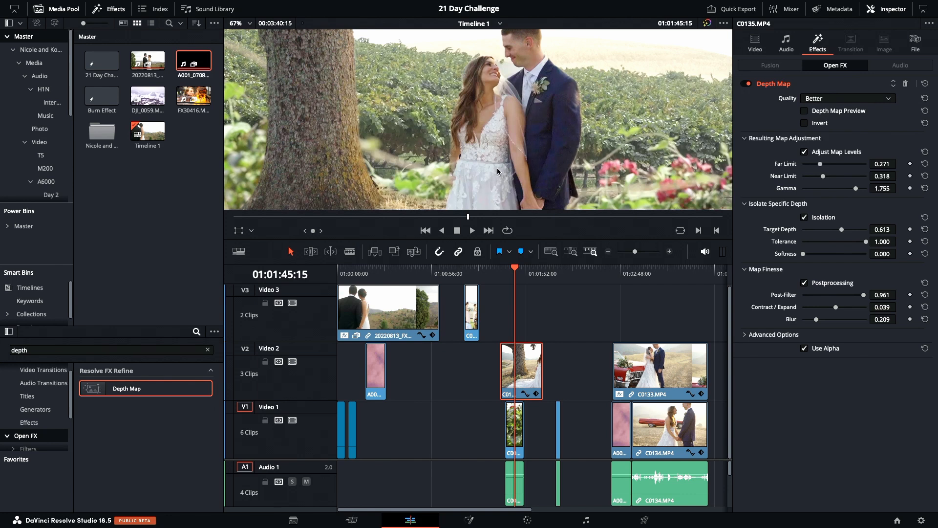
Set the Depth Map's Far Limit to 0.163, Near Limit to 0.326 and isolation Softness to 0.170
scroll(502, 146, "down", 1)
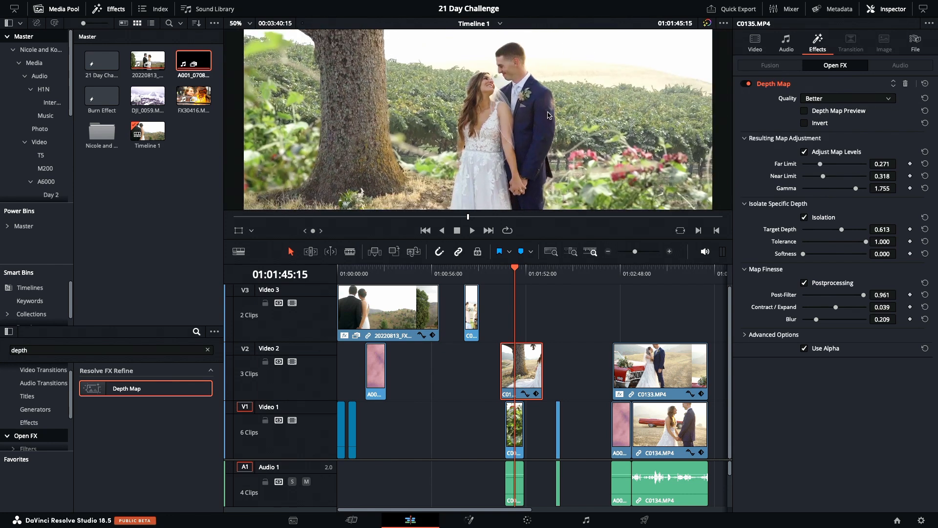
scroll(458, 164, "up", 3)
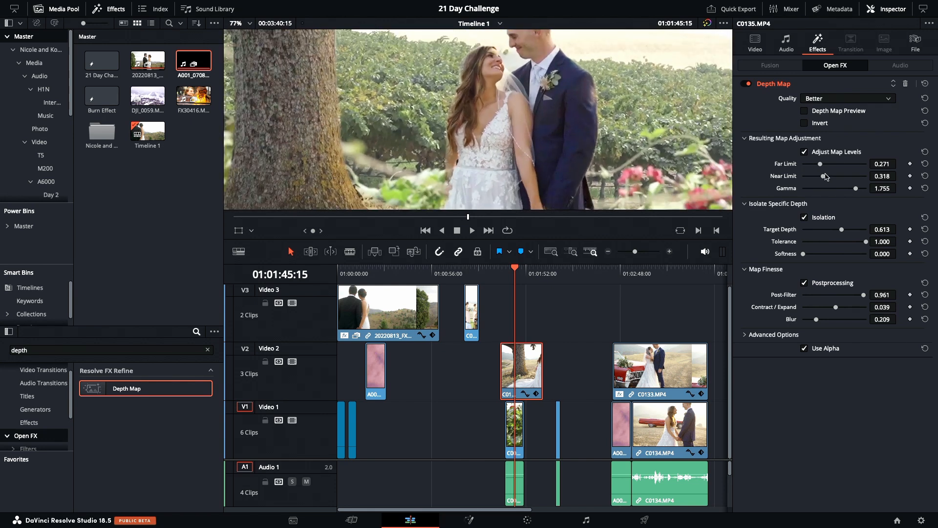
left_click_drag(820, 166, 813, 167)
scroll(428, 199, "down", 4)
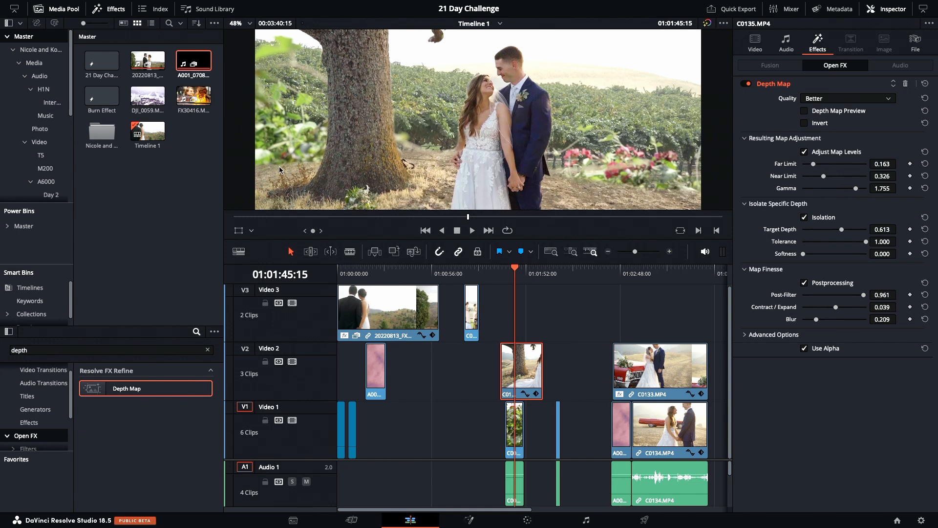
mouse_move(805, 256)
left_mouse_down()
mouse_move(822, 254)
mouse_move(815, 255)
left_mouse_up()
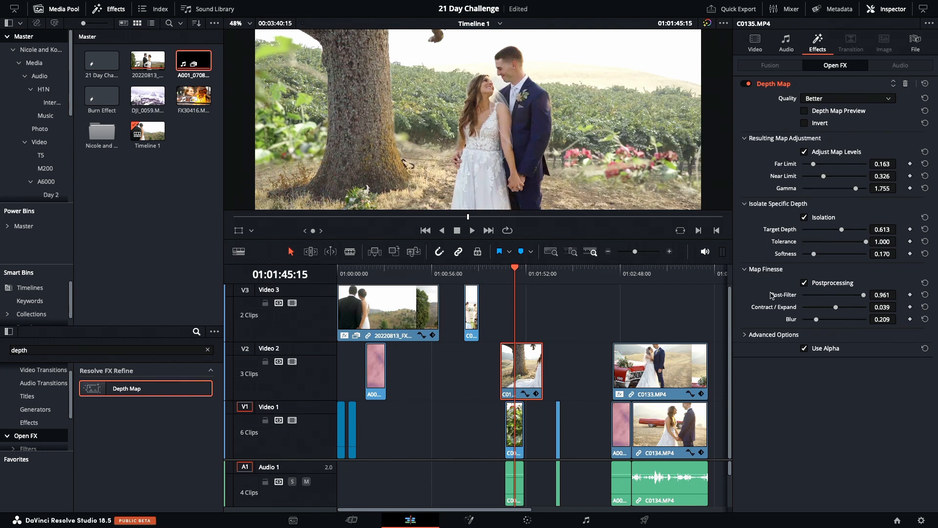
Set the Map Finesse Blur to 0.426 and Contract / Expand to -0.194, and save the project
left_click_drag(816, 319, 831, 320)
left_click_drag(836, 308, 829, 310)
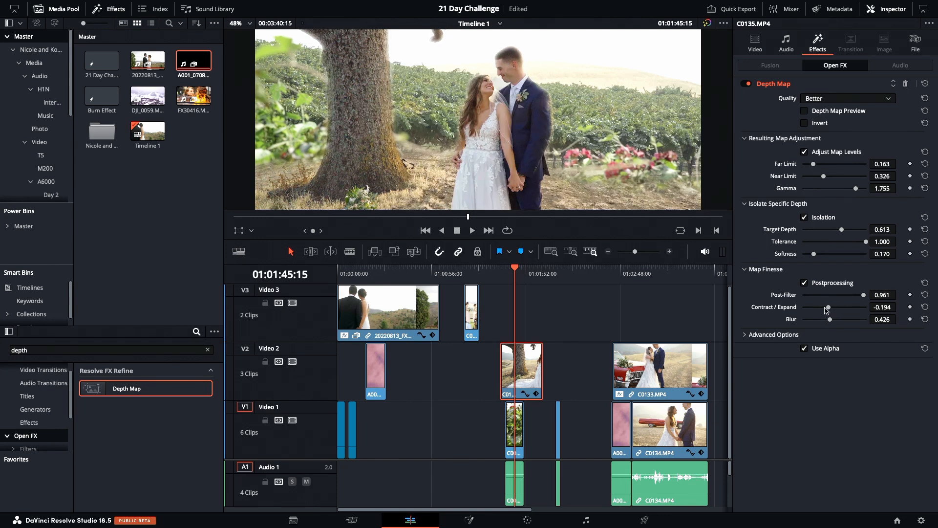
key("ctrl+s")
Turn off the clip's Depth Map effect and add a second serial node to the clip on the Color page
left_click(746, 84)
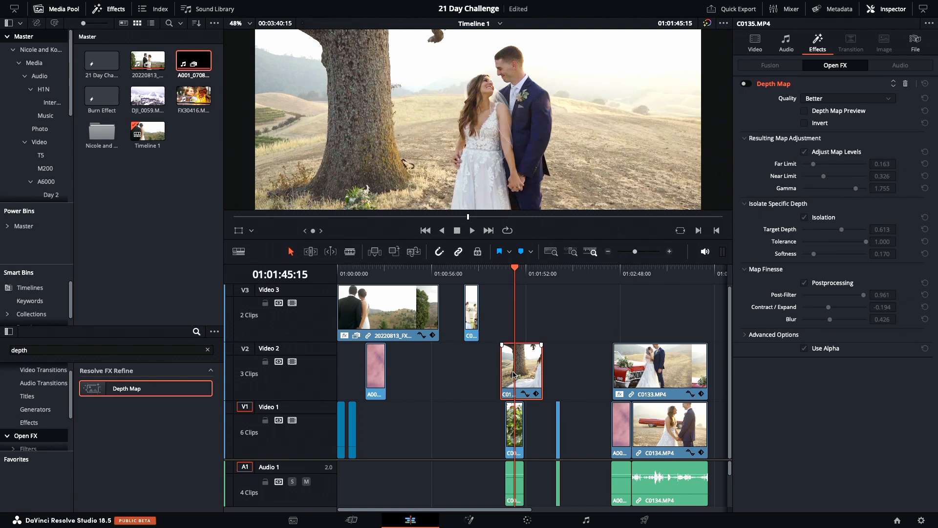
left_click(528, 518)
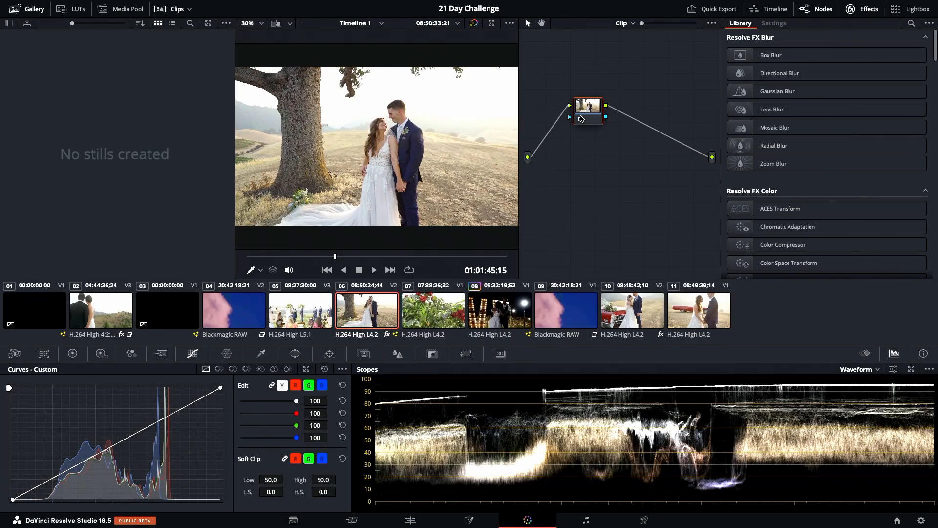
left_click_drag(582, 119, 549, 91)
key("alt+s")
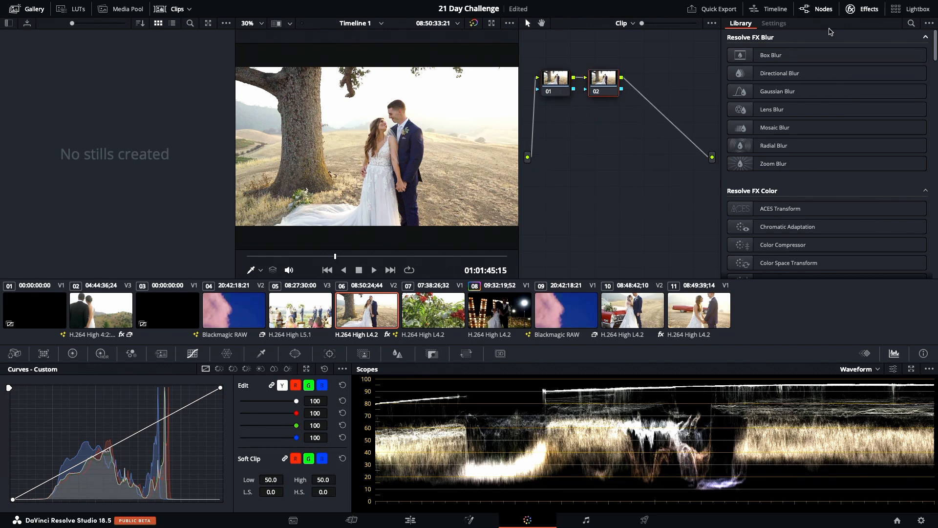
Search the effects library for "depth" and apply Depth Map to node 02
left_click(912, 25)
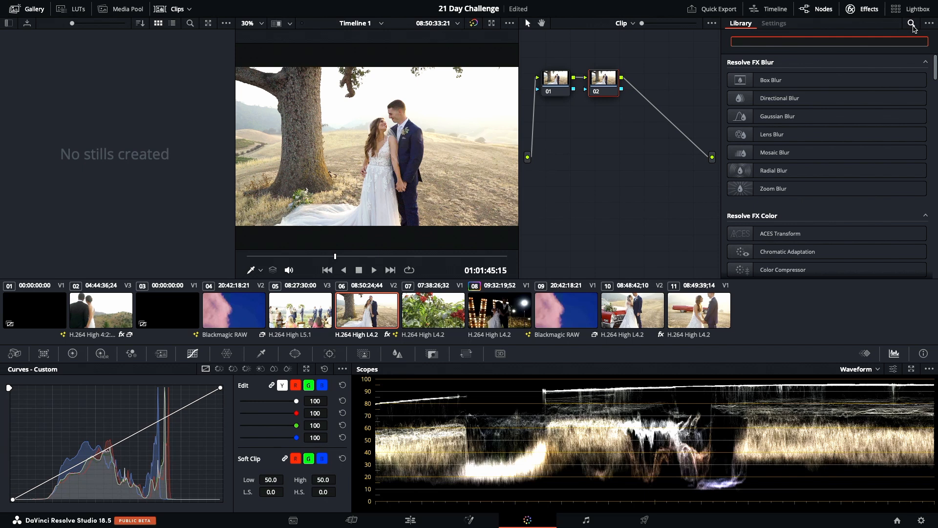
type("depth")
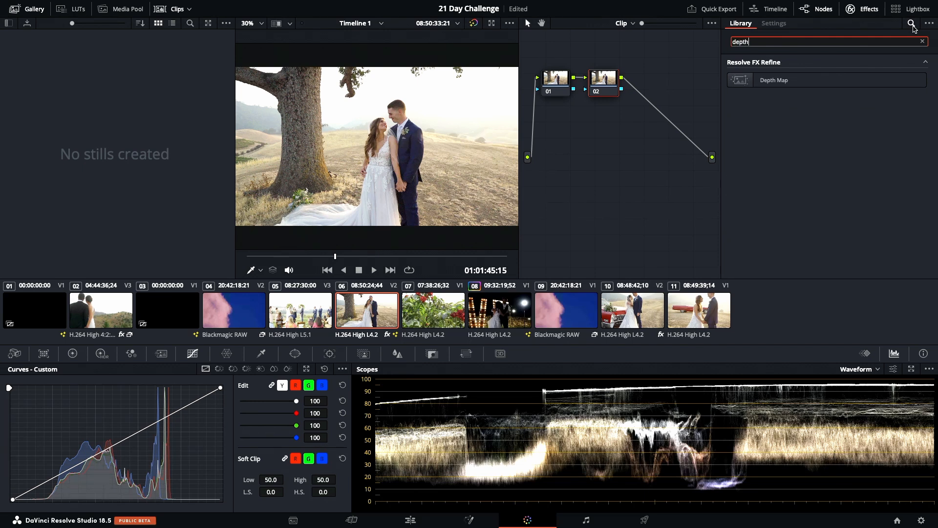
left_click_drag(826, 80, 607, 87)
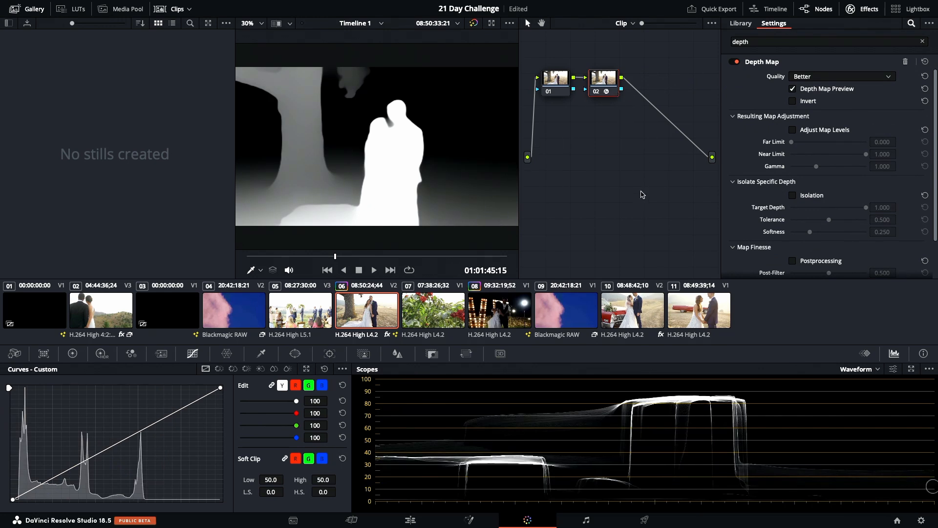
Add an alpha output to the node graph and move node 02 below node 01
right_click(642, 195)
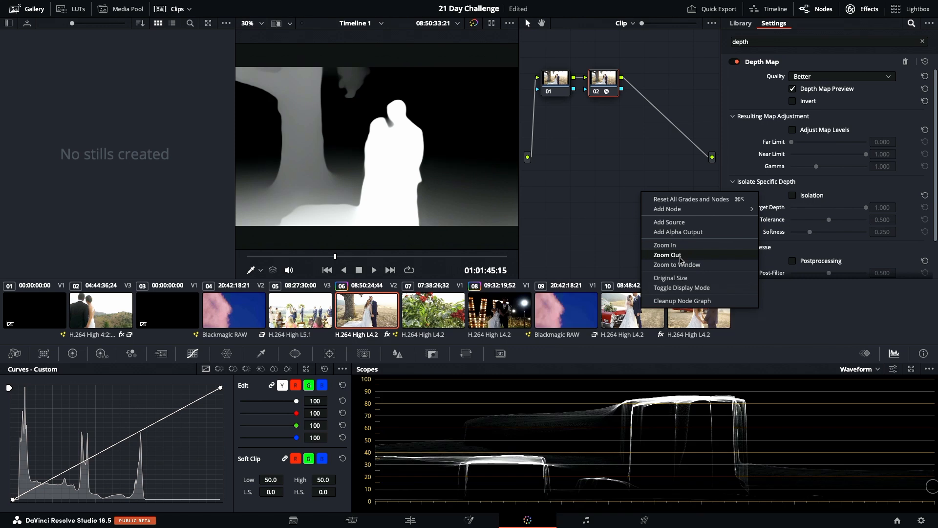
left_click(684, 232)
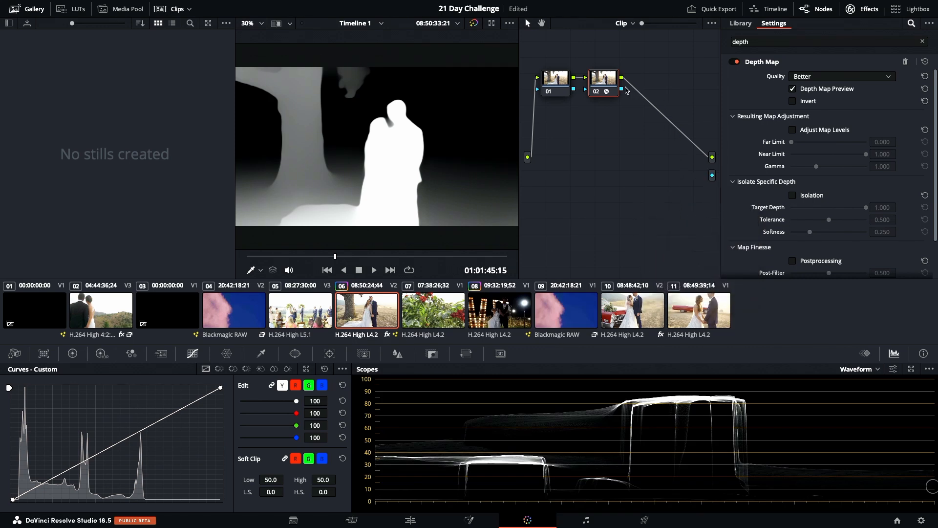
left_click_drag(631, 109, 714, 178)
left_click_drag(610, 84, 589, 158)
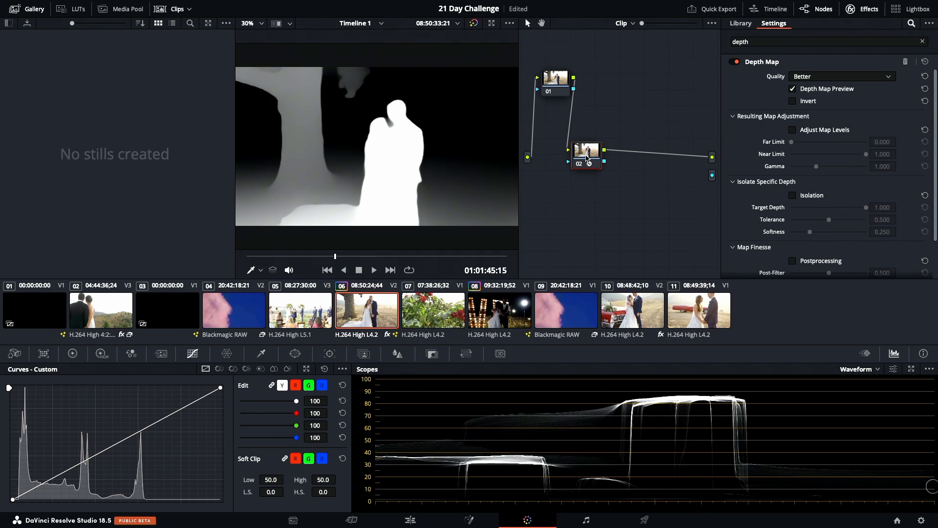
Enable Adjust Map Levels in node 02's Depth Map and set Near Limit to 0.477 and Gamma to 0.775
left_click(793, 130)
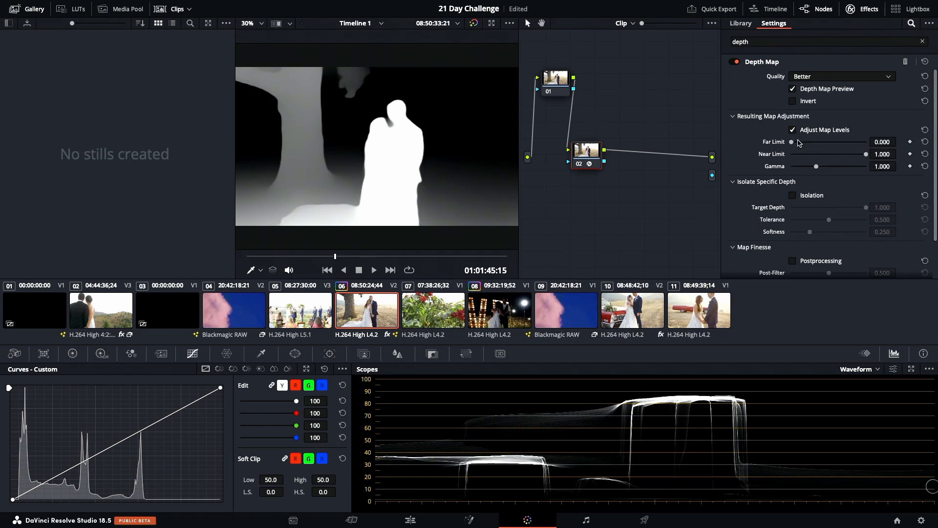
mouse_move(794, 145)
left_mouse_down()
mouse_move(824, 142)
mouse_move(789, 143)
left_mouse_up()
left_click_drag(868, 155, 842, 157)
left_click_drag(834, 157, 830, 158)
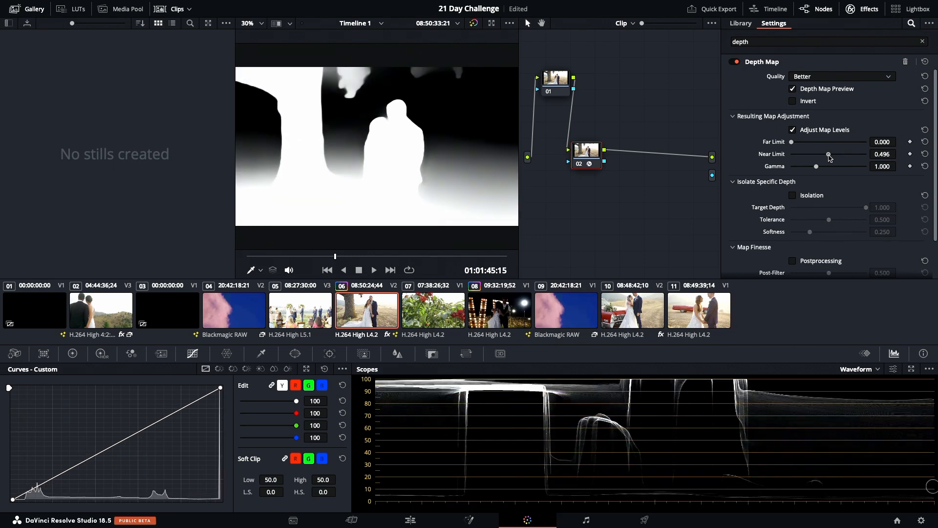
left_click_drag(829, 157, 805, 173)
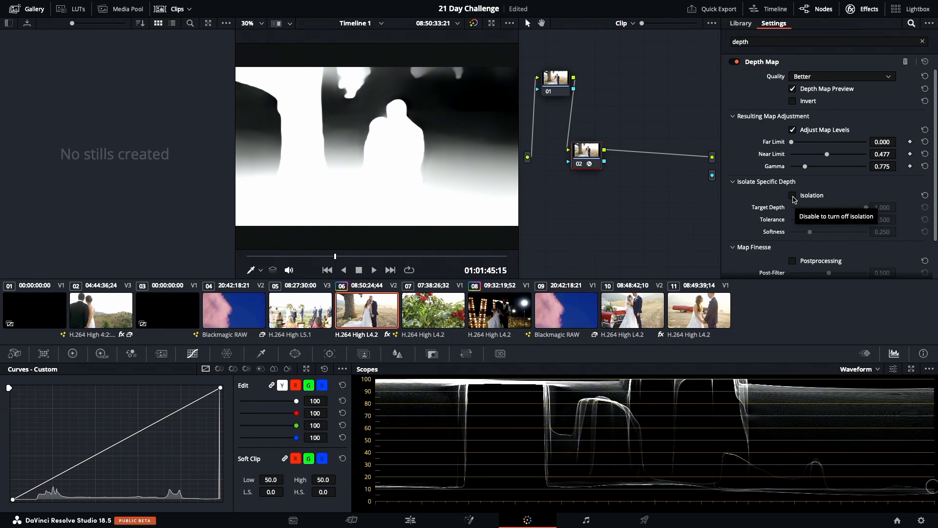
Enable Isolation on node 02's Depth Map with Target Depth 0.843, Tolerance 0.745 and Softness 0.190
left_click(794, 199)
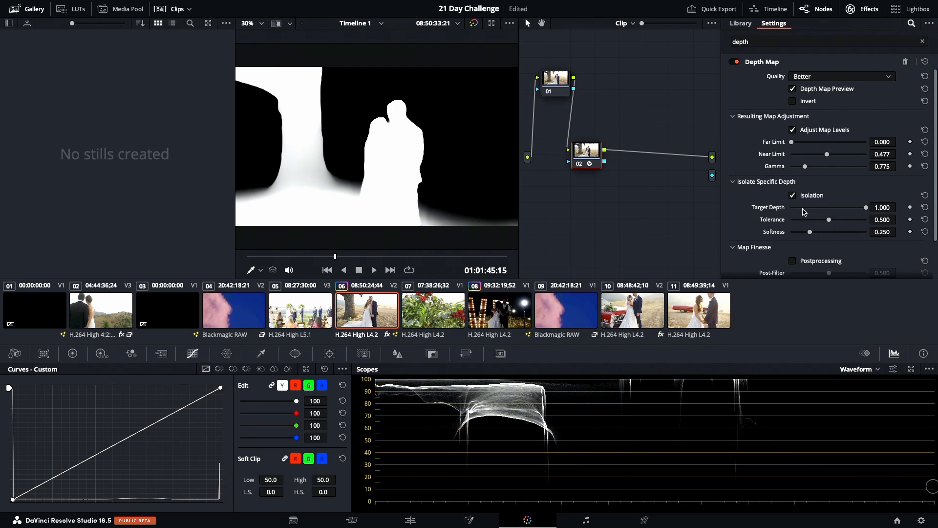
mouse_move(830, 223)
left_mouse_down()
mouse_move(820, 223)
mouse_move(848, 223)
left_mouse_up()
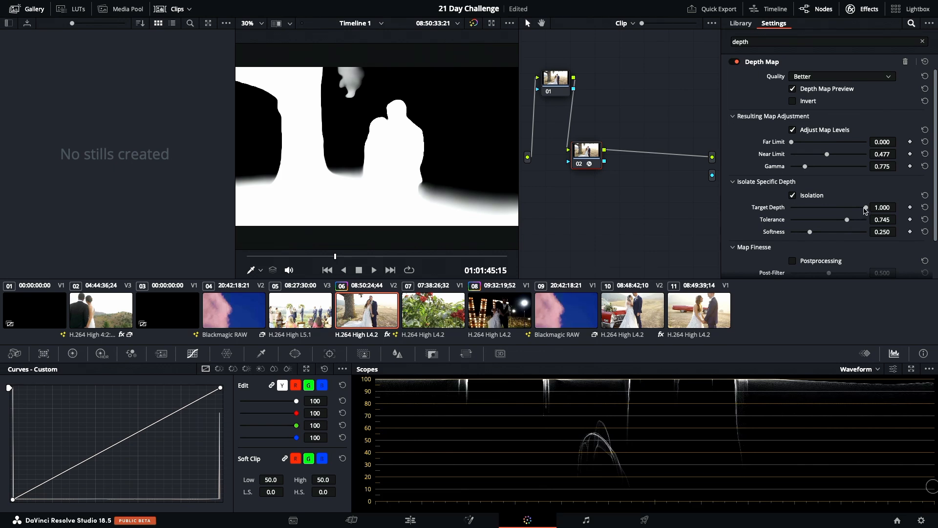
left_click_drag(863, 209, 854, 213)
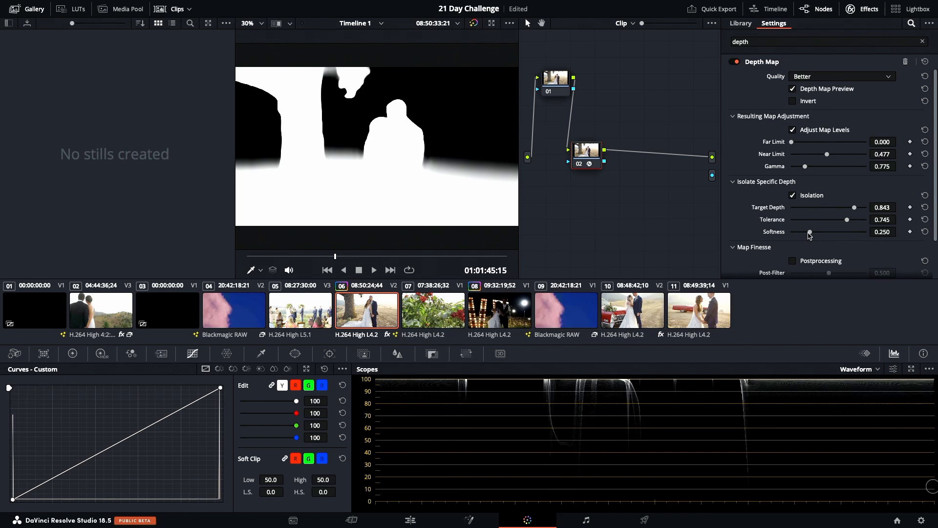
left_click_drag(810, 234, 781, 233)
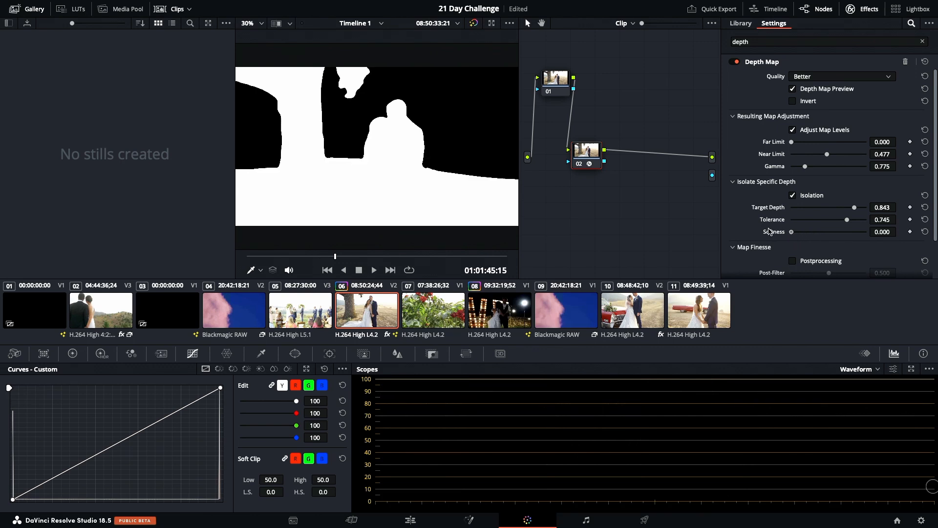
left_click_drag(792, 232, 808, 234)
Enable Postprocessing on node 02's Depth Map with Post-Filter 0.386, Contract / Expand 0.163 and Blur 0.301
scroll(756, 238, "down", 2)
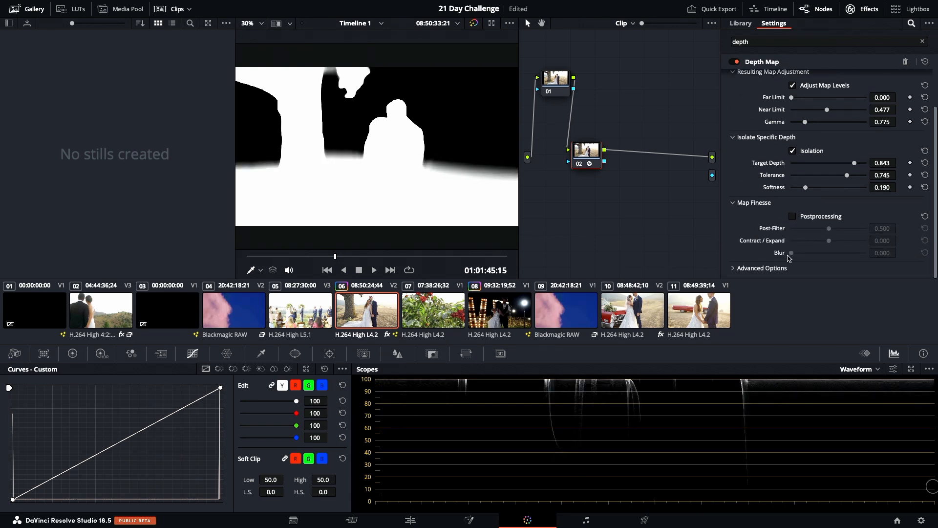
left_click(794, 217)
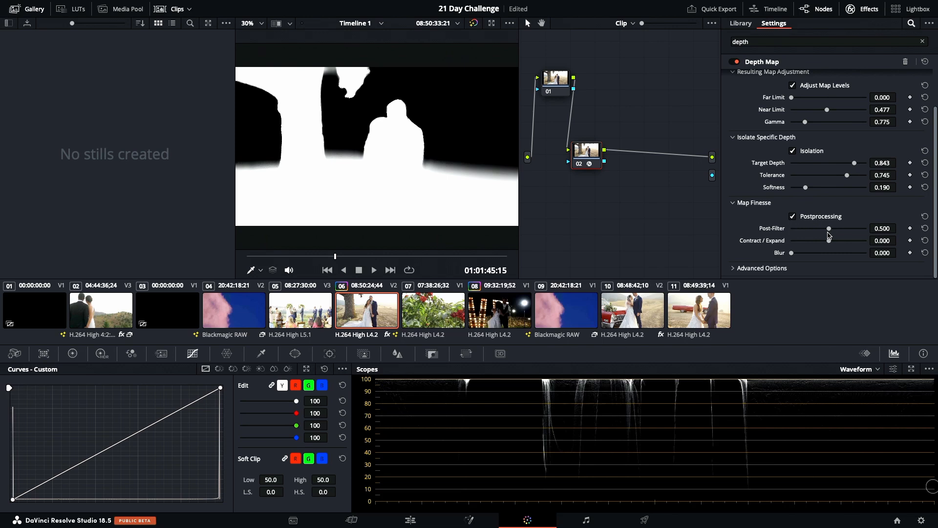
left_click_drag(830, 229, 814, 255)
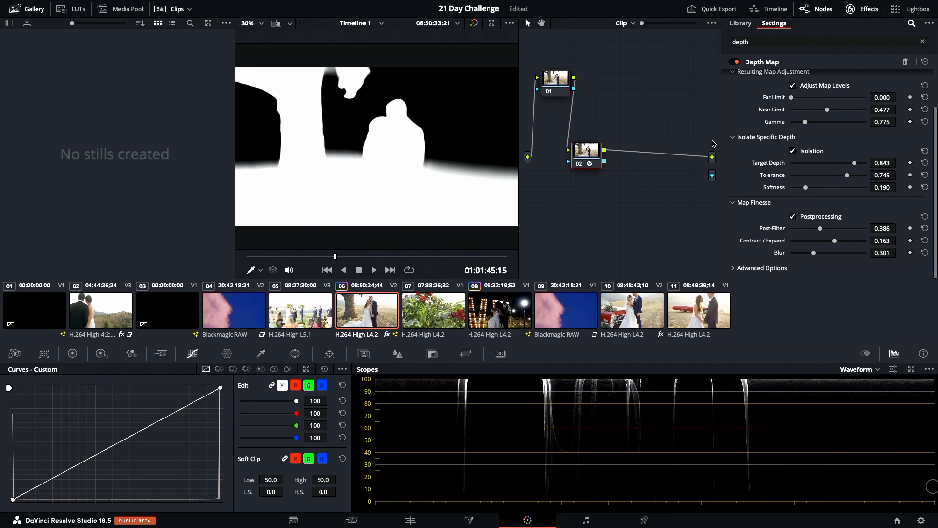
Turn off the depth map preview and invert the depth map on node 02 to target the background
scroll(758, 95, "up", 2)
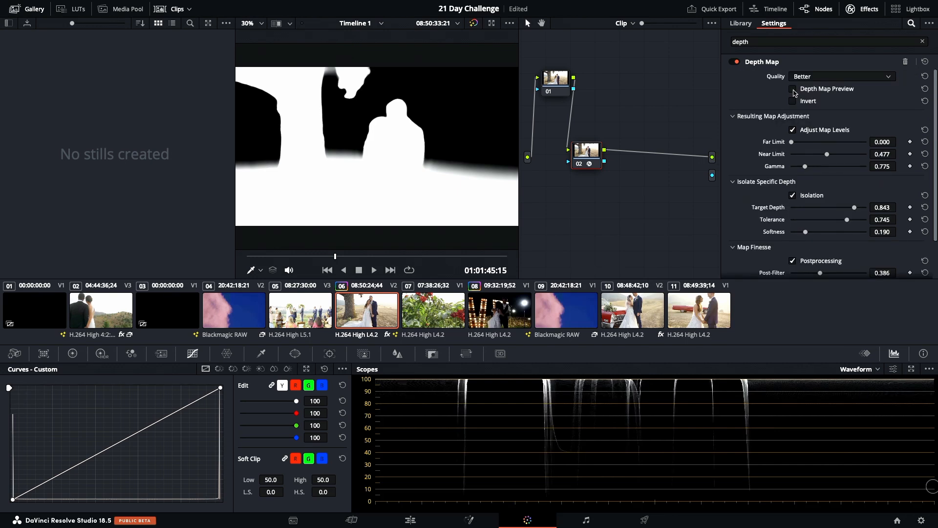
left_click(793, 91)
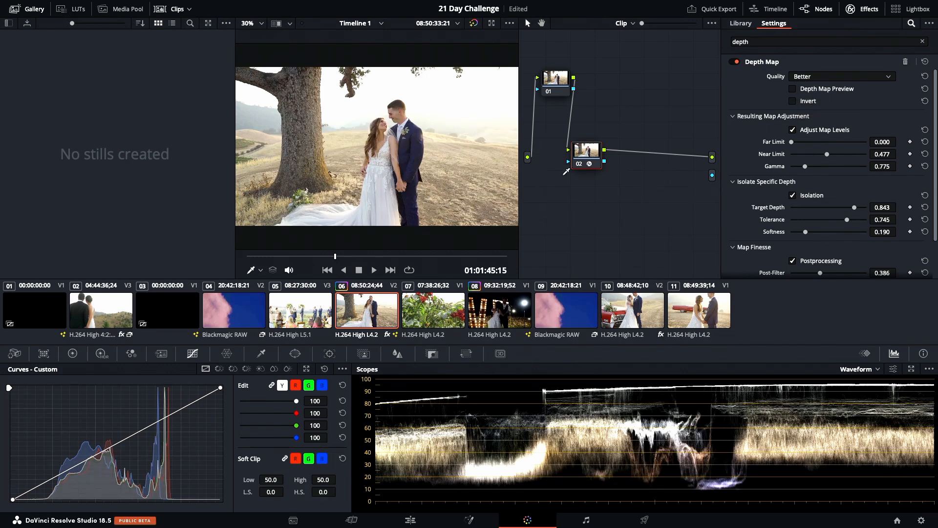
left_click(793, 101)
Test the background isolation on node 02 by trying Contrast values of 2.000 and 1.178, and reset the contrast
left_click(83, 355)
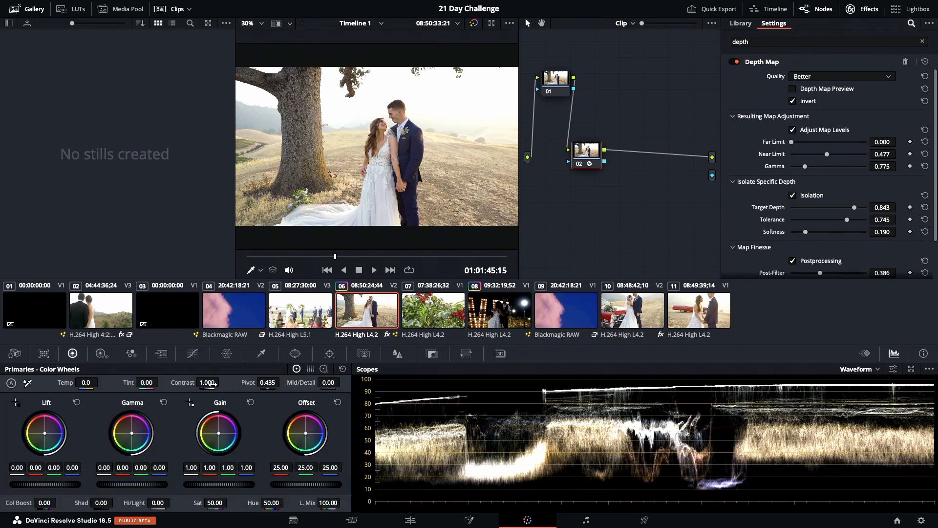
left_click_drag(213, 382, 240, 382)
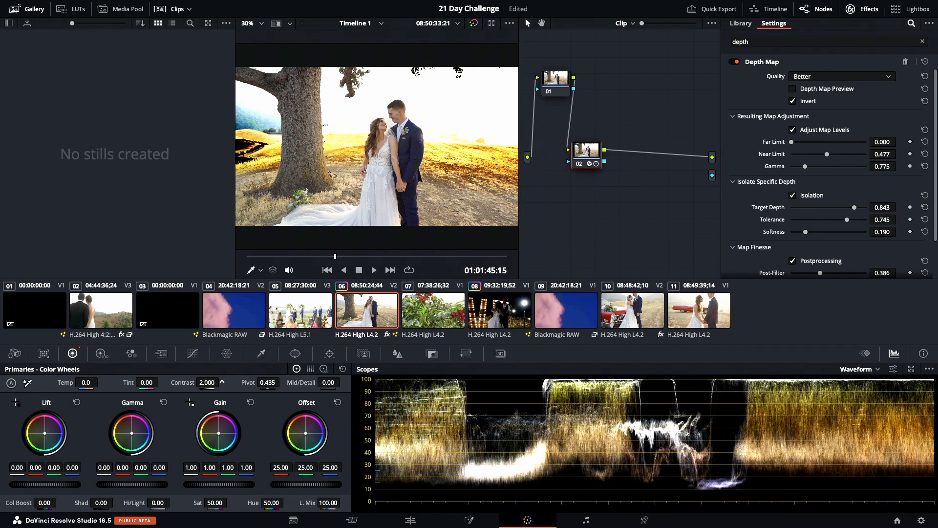
left_click_drag(222, 382, 211, 382)
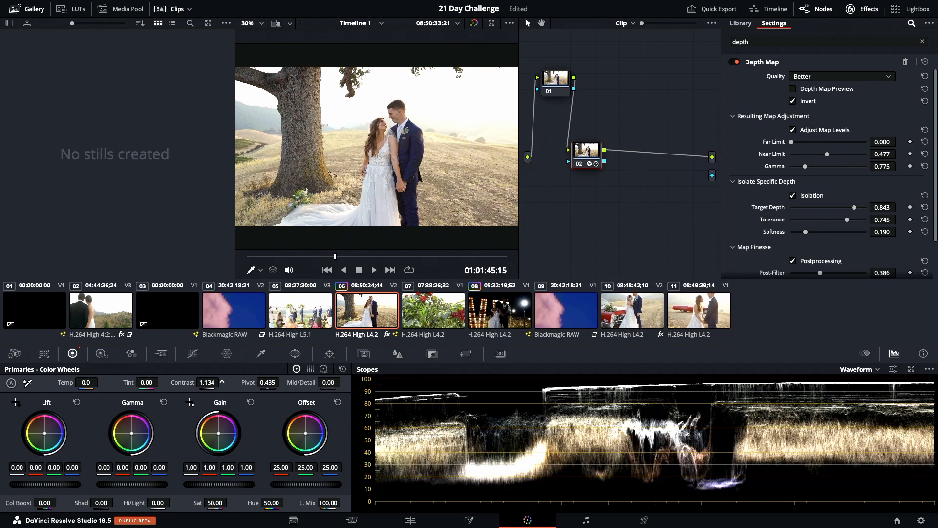
left_click_drag(221, 382, 224, 382)
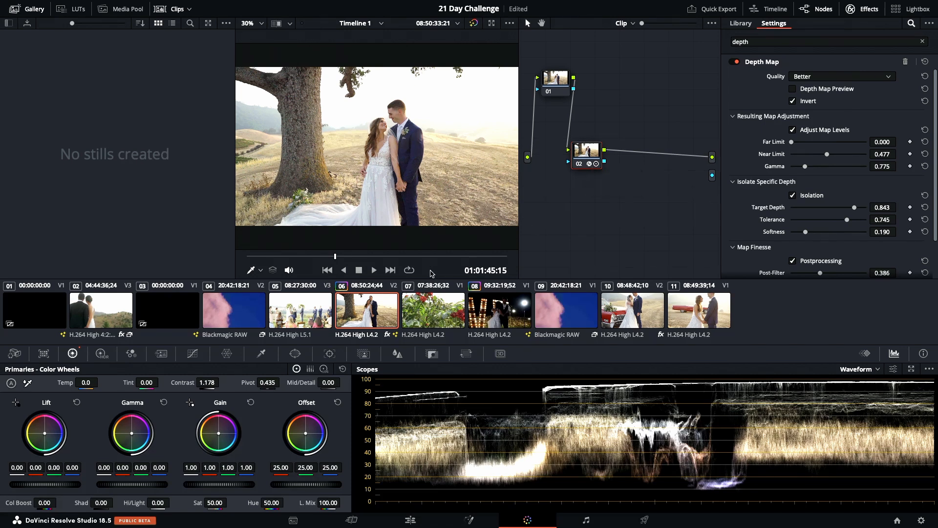
double_click(185, 383)
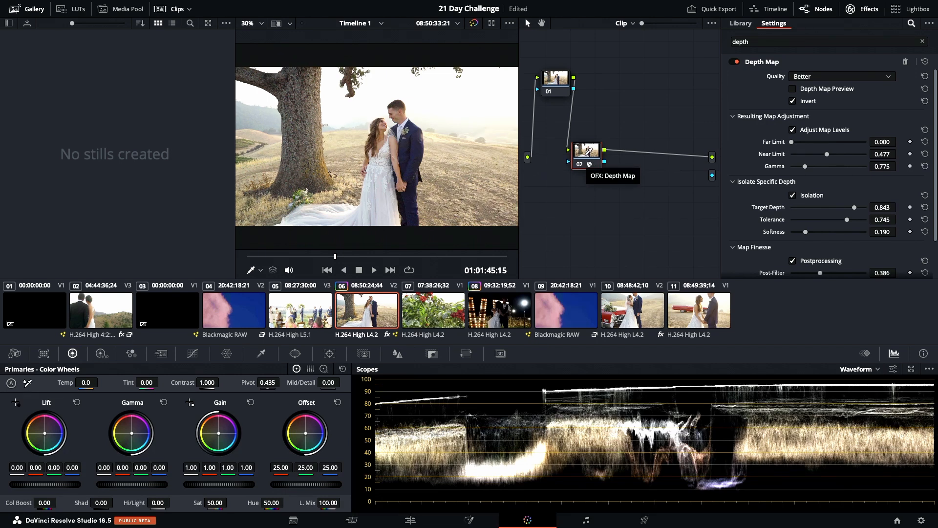
With the viewer's on-screen control turned off, add serial node 03 and connect node 02's key output to its key input
key("alt+s")
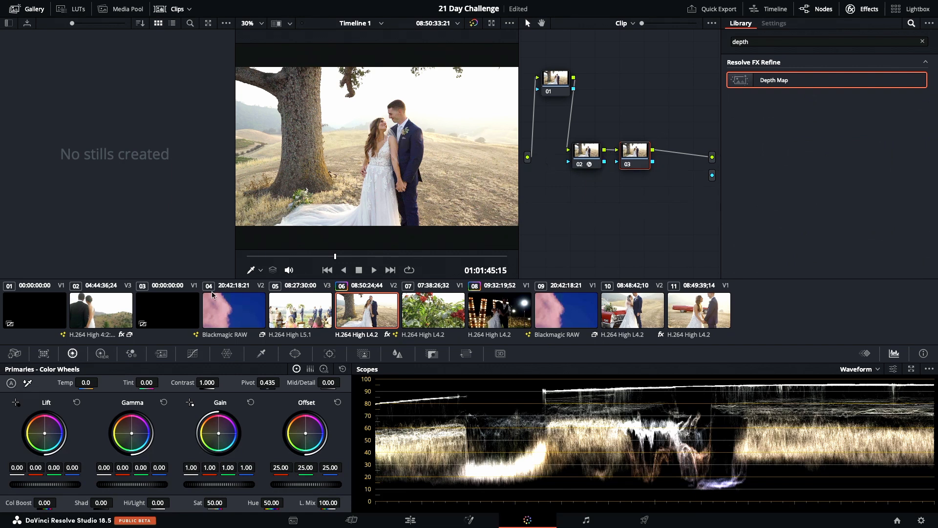
left_click(260, 270)
left_click(266, 285)
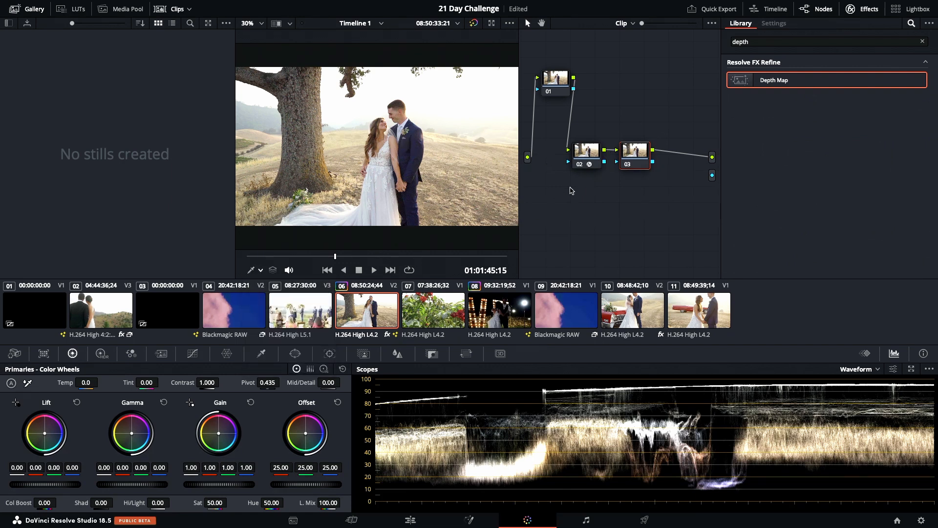
left_click_drag(605, 162, 618, 162)
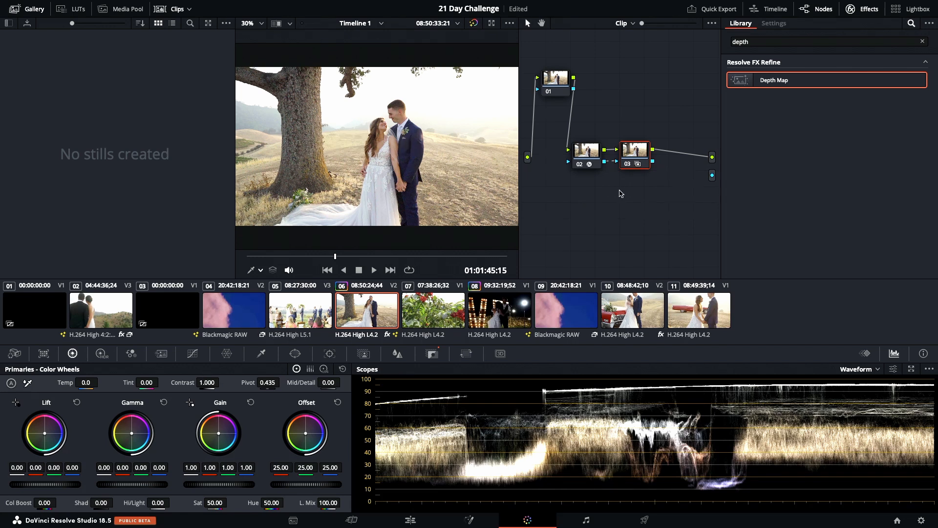
Find the Dehaze effect, apply it to node 03, and try Dehaze Strength at 1.000 before setting it to 0.739
double_click(779, 40)
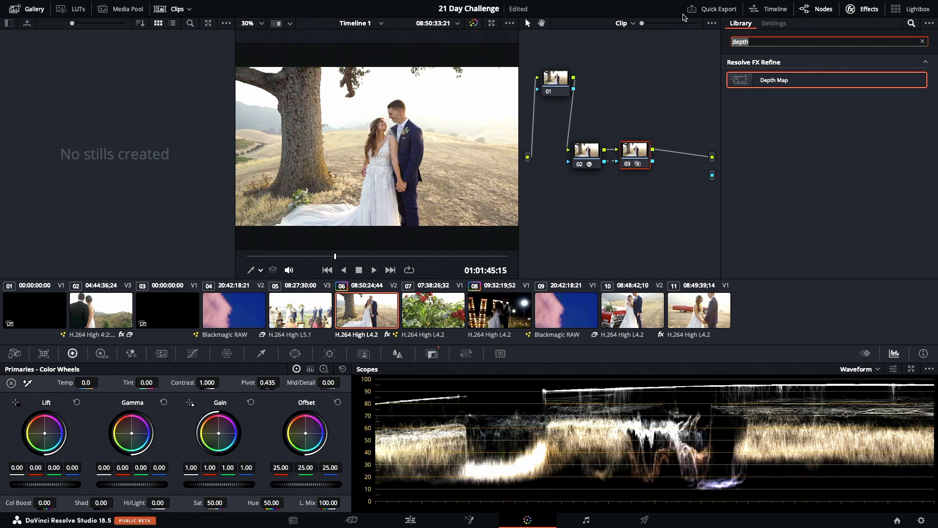
type("dehaz")
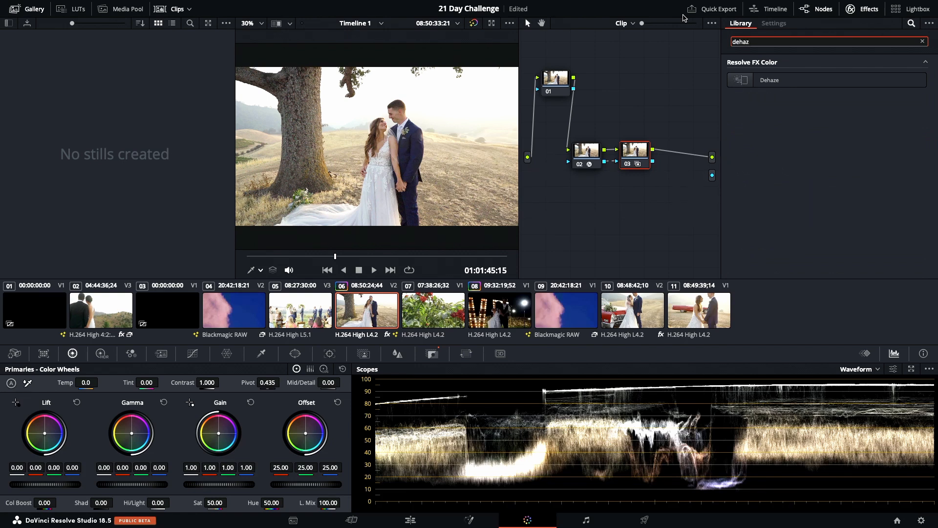
left_click_drag(749, 82, 637, 156)
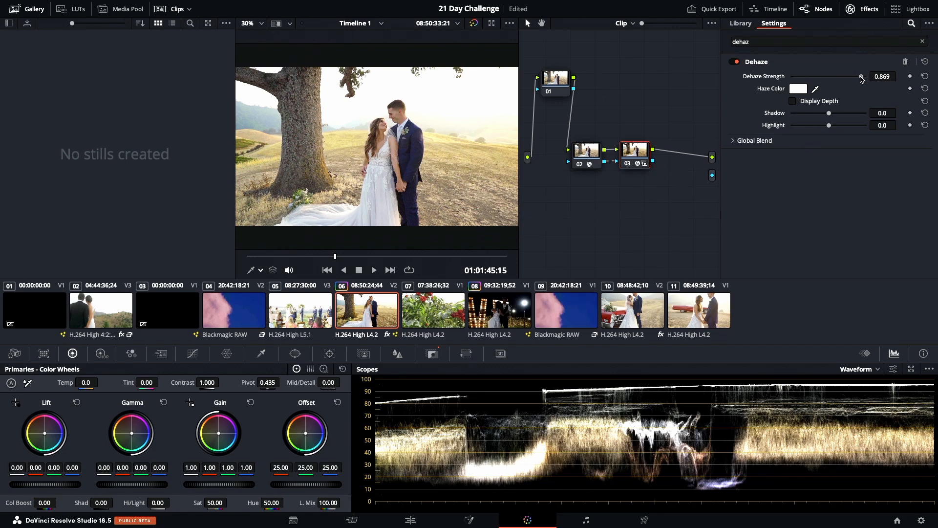
left_click_drag(861, 79, 937, 69)
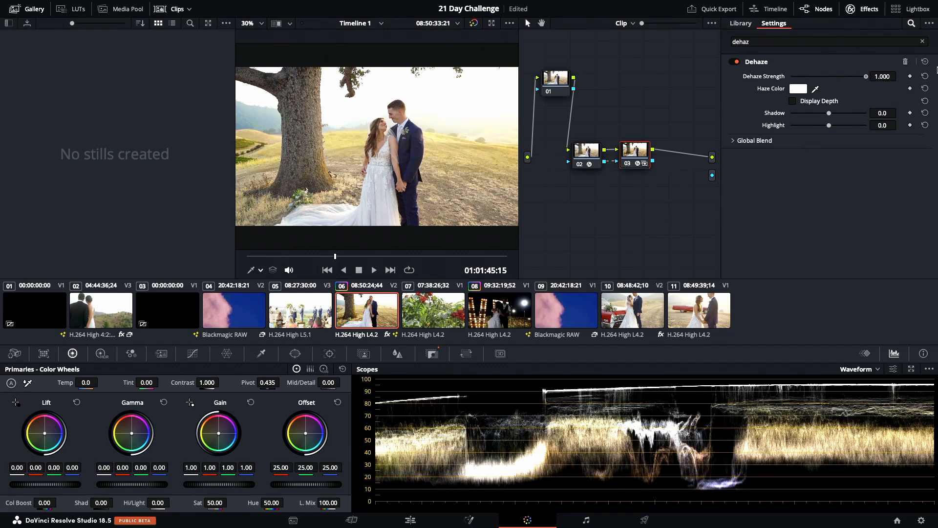
left_click_drag(859, 73, 856, 73)
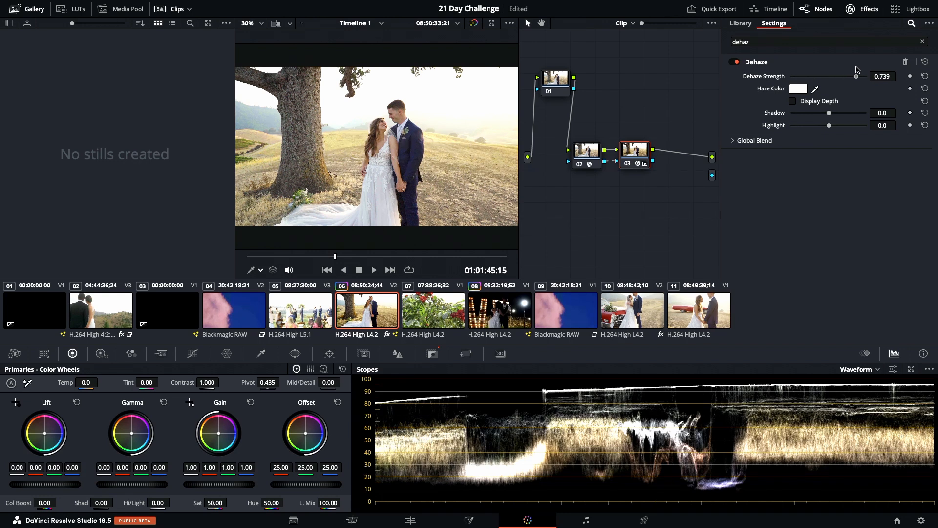
Set Dehaze Shadow to -30.7 and Highlight to -8.5, and sample the Haze Color from the hazy background in the viewer
mouse_move(831, 117)
left_mouse_down()
mouse_move(853, 115)
mouse_move(746, 113)
mouse_move(817, 114)
mouse_move(830, 128)
mouse_move(903, 126)
mouse_move(801, 125)
mouse_move(826, 124)
left_mouse_up()
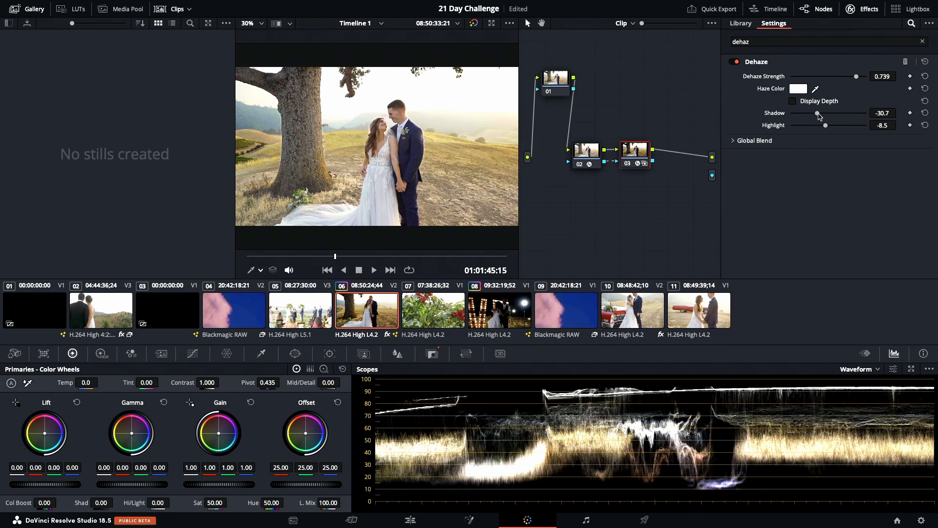
left_click(793, 101)
left_click(454, 118)
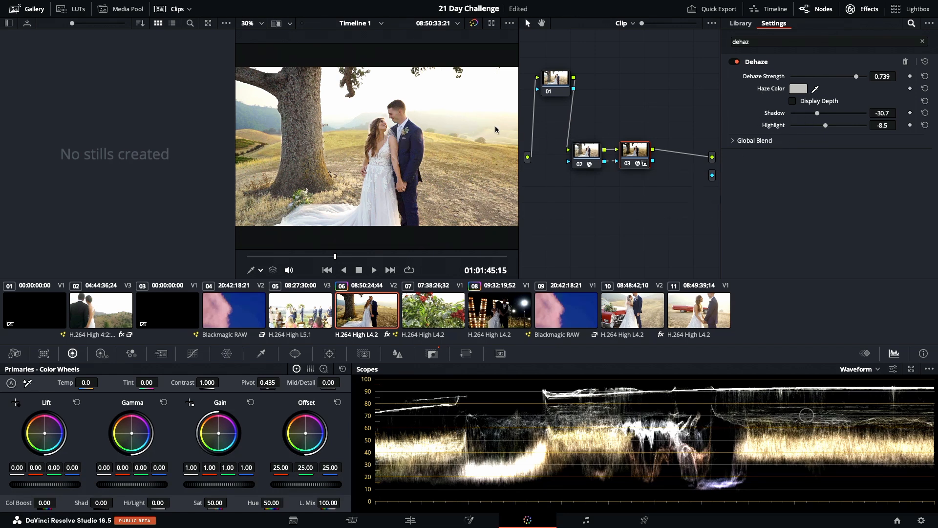
Set Dehaze Strength to 0.987 and test the Global Blend at 0.621, resetting the blend to 1.000
left_click_drag(857, 80, 867, 79)
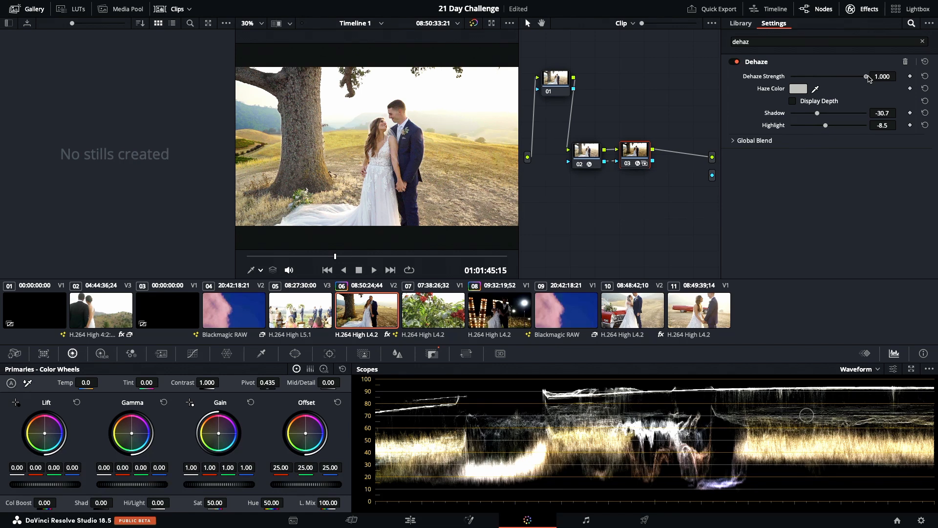
left_click_drag(866, 80, 866, 79)
left_click(734, 142)
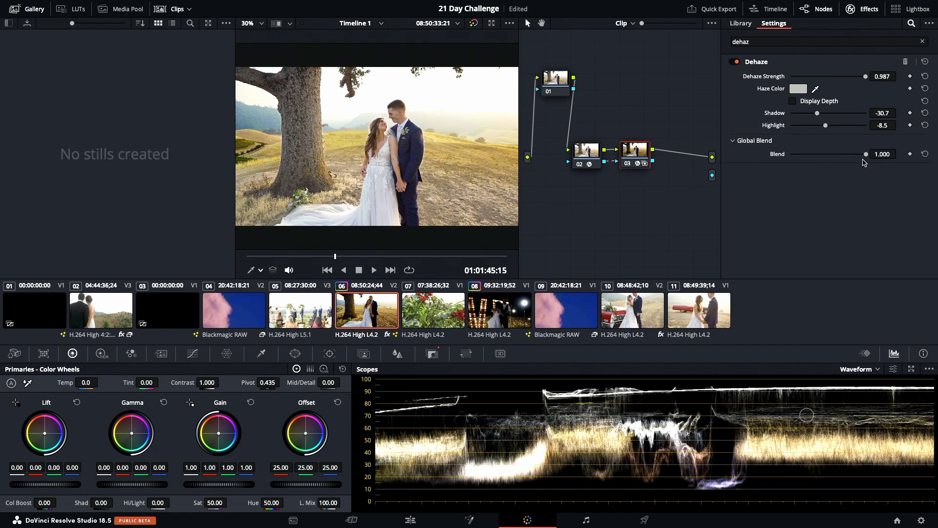
left_click_drag(866, 155, 838, 157)
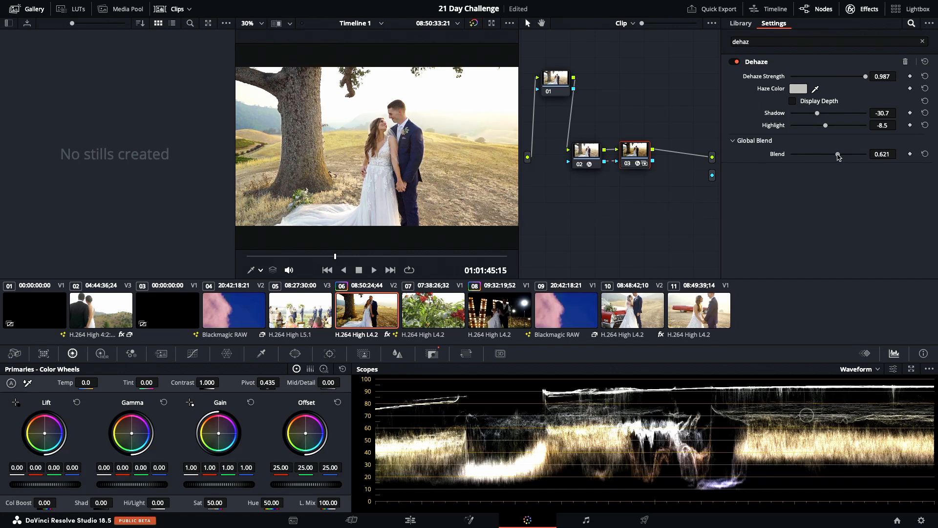
double_click(839, 156)
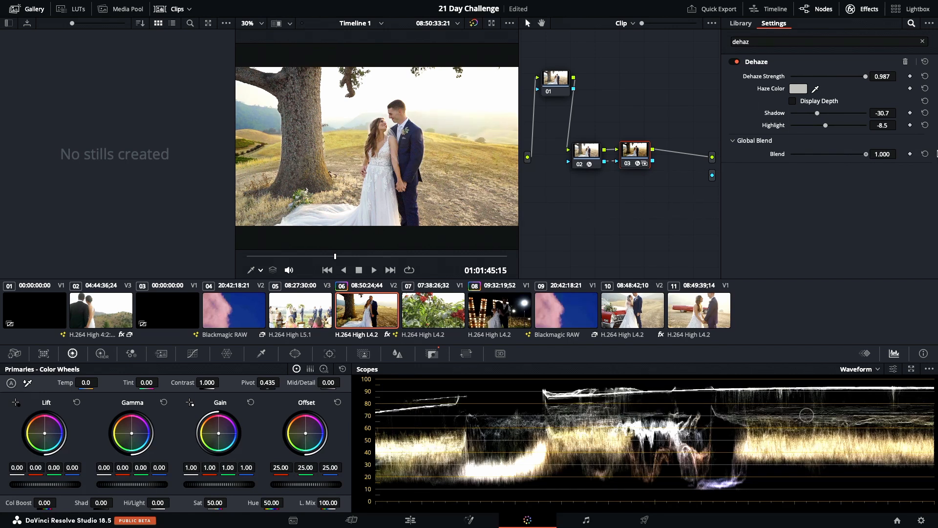
Compare the shot with and without the Dehaze effect on node 03, leaving the effect disabled
left_click(734, 62)
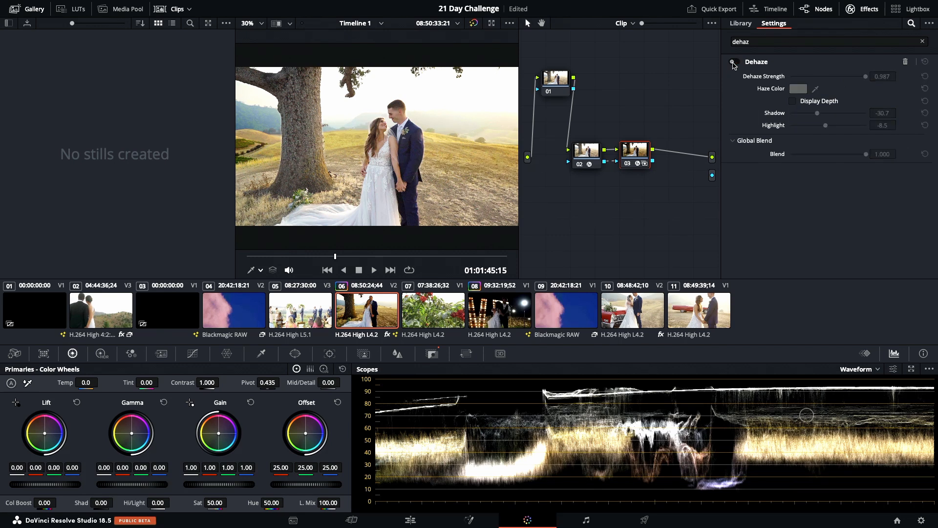
left_click(733, 63)
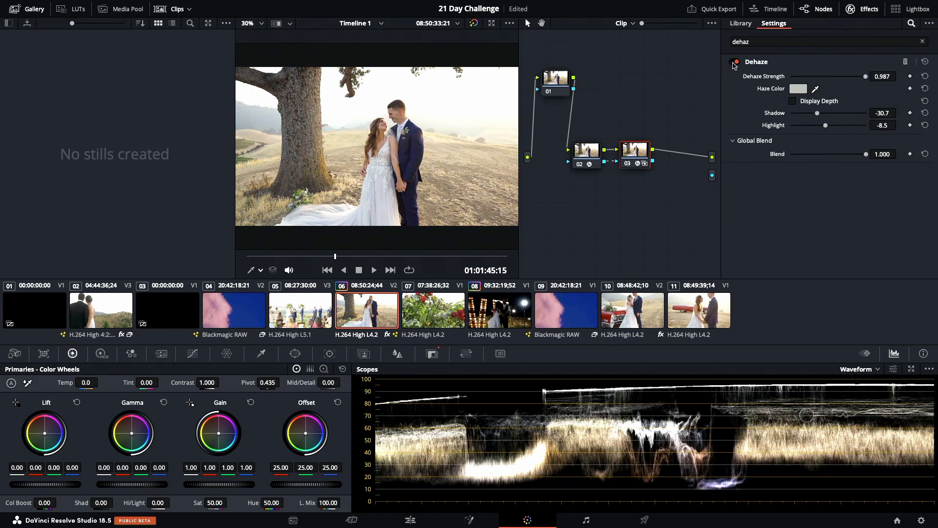
left_click(734, 63)
left_click(733, 63)
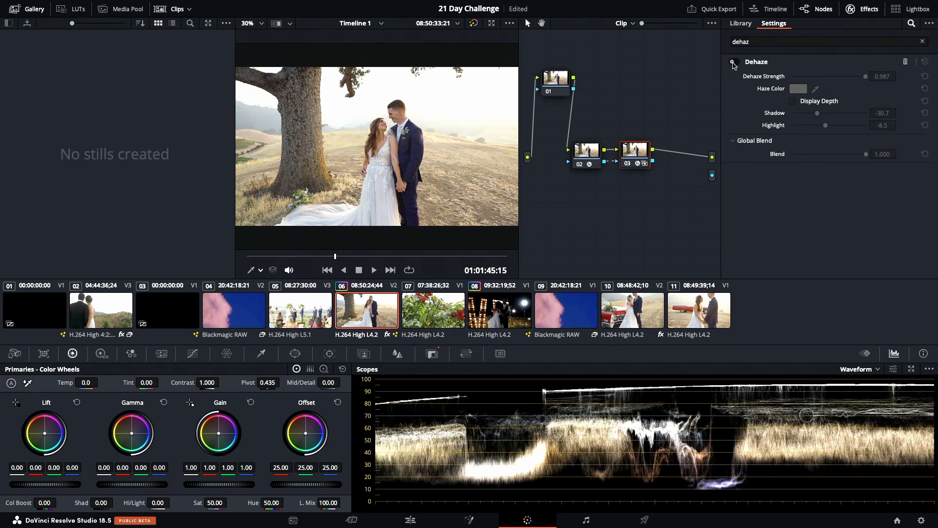
left_click(733, 63)
right_click(641, 154)
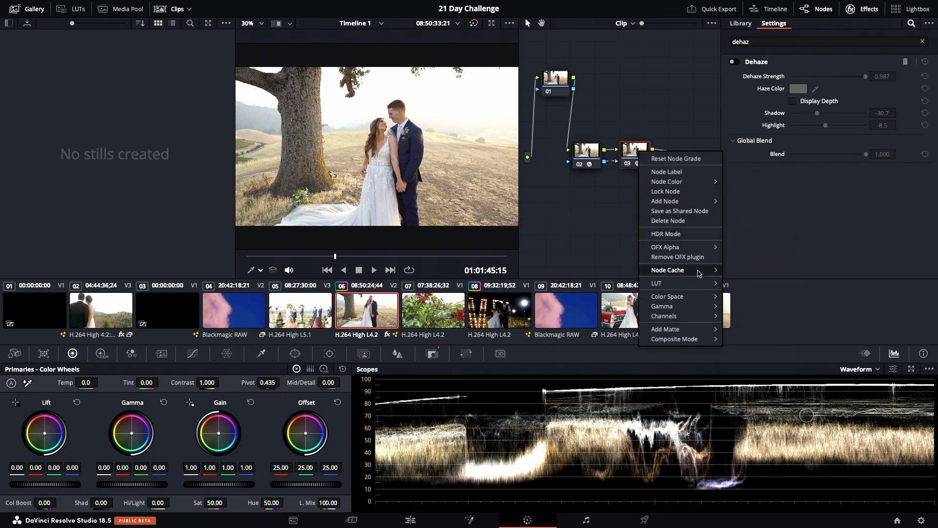
mouse_move(683, 286)
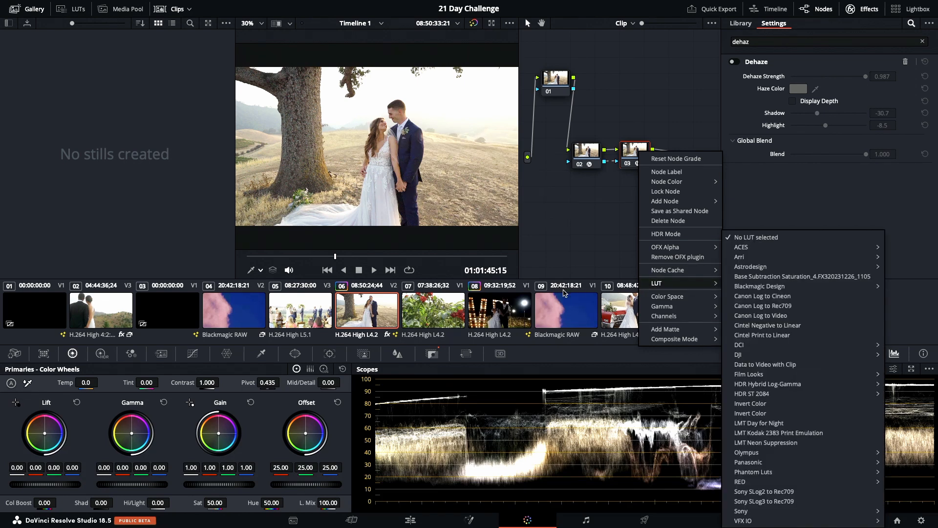
left_click(591, 242)
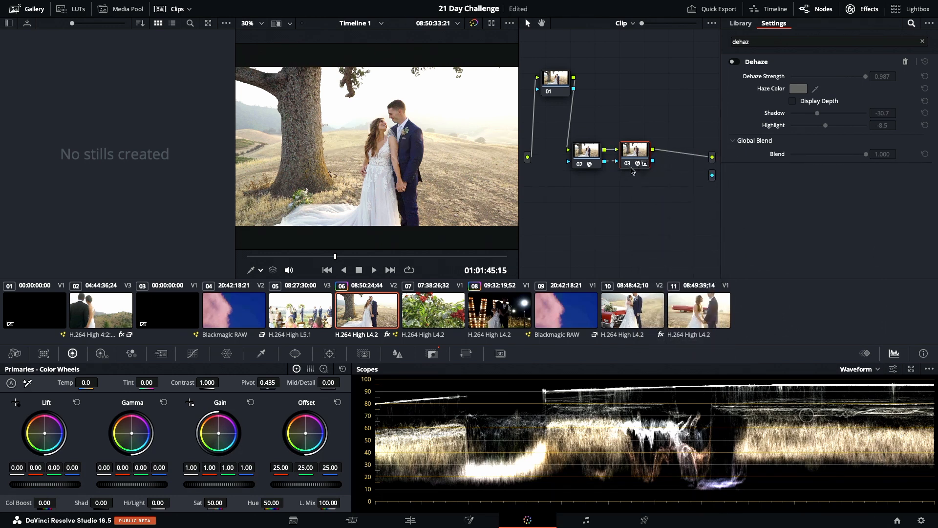
Delete node 03 and connect node 02's key output to the node graph's alpha output, moving node 02 slightly higher
key("Delete")
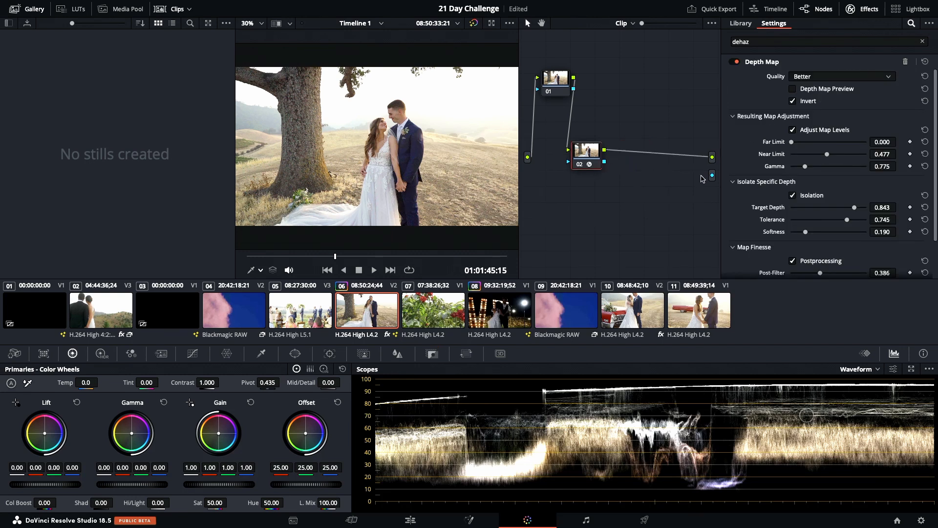
right_click(696, 185)
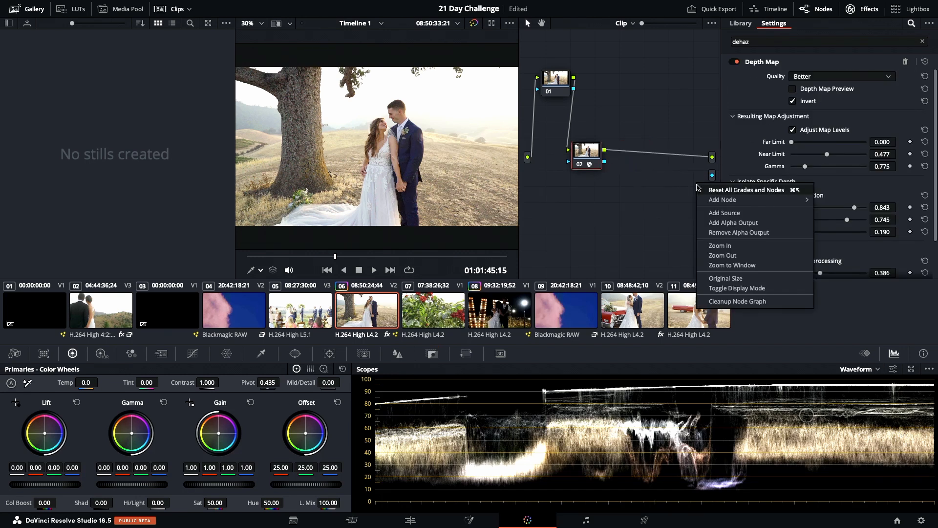
left_click(657, 174)
left_click_drag(605, 162, 718, 180)
left_click_drag(605, 162, 713, 176)
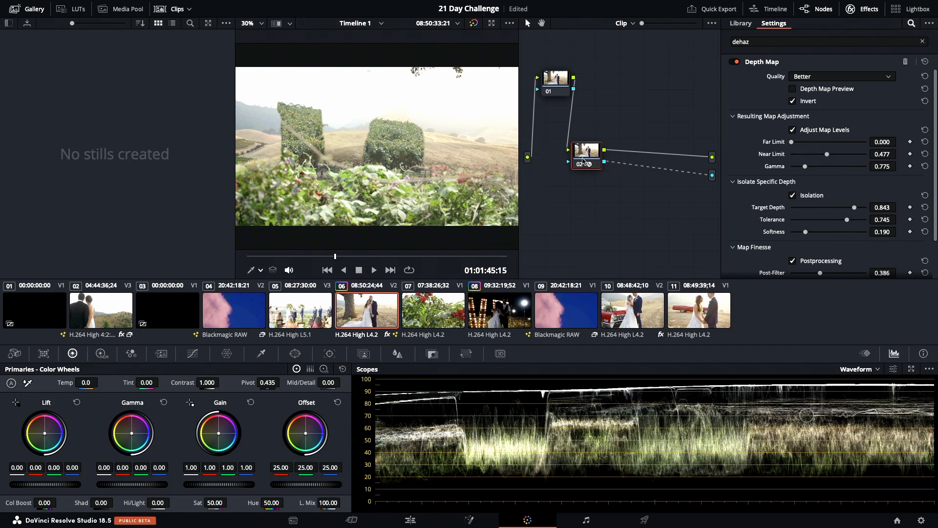
mouse_move(584, 159)
left_mouse_down()
mouse_move(593, 192)
mouse_move(595, 145)
left_mouse_up()
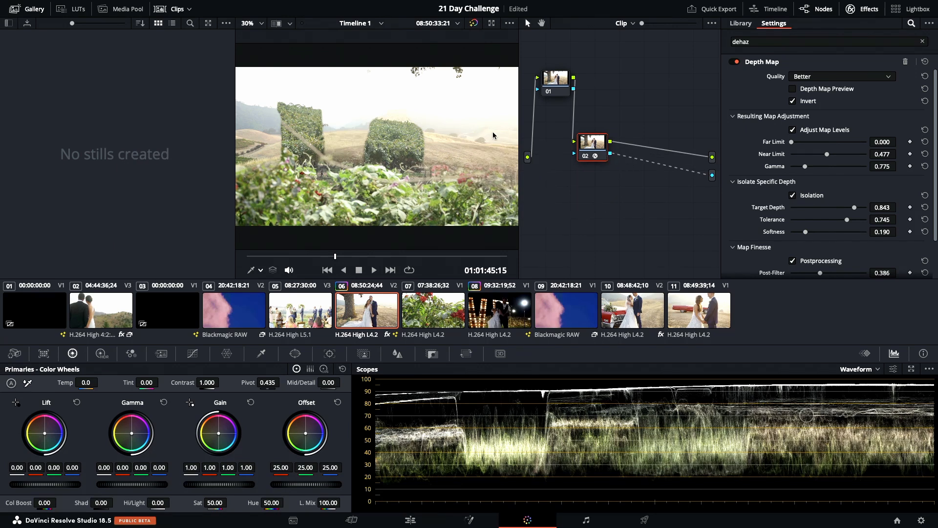
Go to 01:01:48:12 in the clip and turn off Invert on node 02's Depth Map to keep the couple and tree
key("space")
left_click_drag(346, 257, 390, 259)
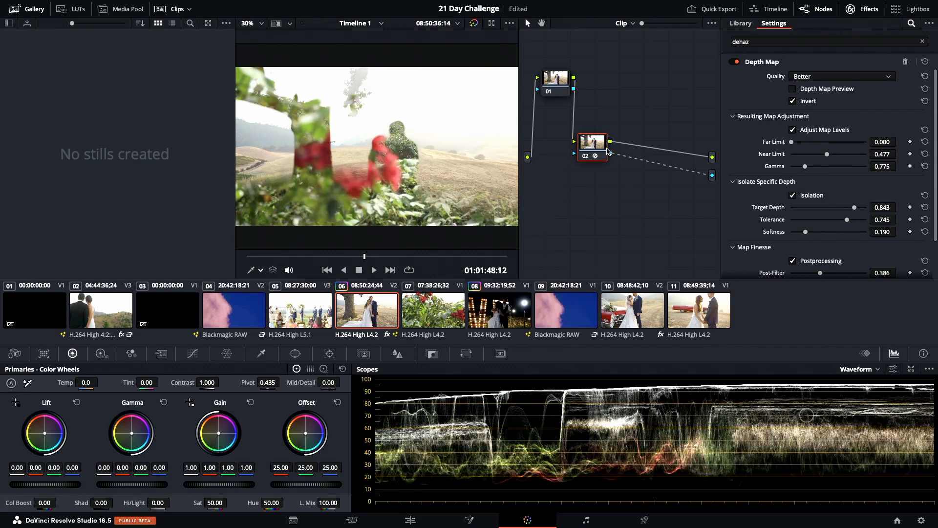
left_click(793, 101)
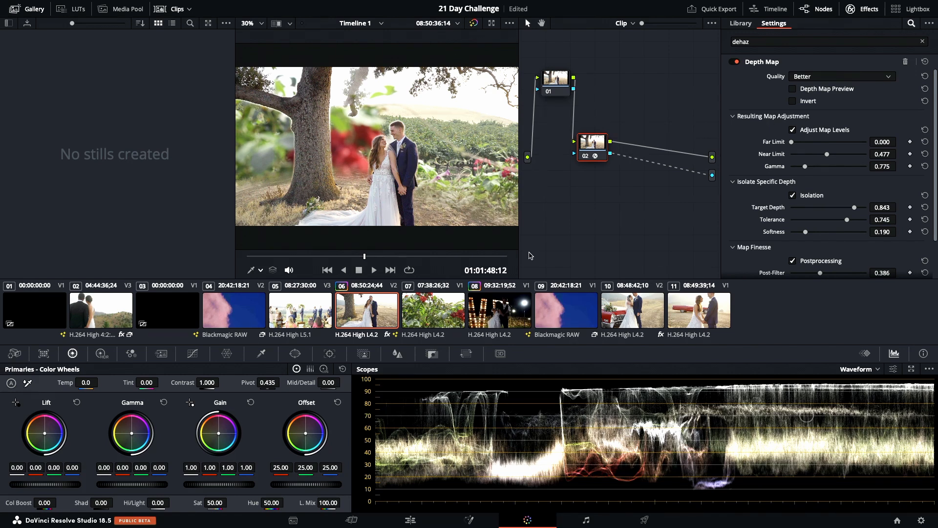
Refine node 02's Depth Map finesse with Post-Filter 0.961, Contract / Expand -0.059 and Blur 0.327
scroll(769, 216, "down", 3)
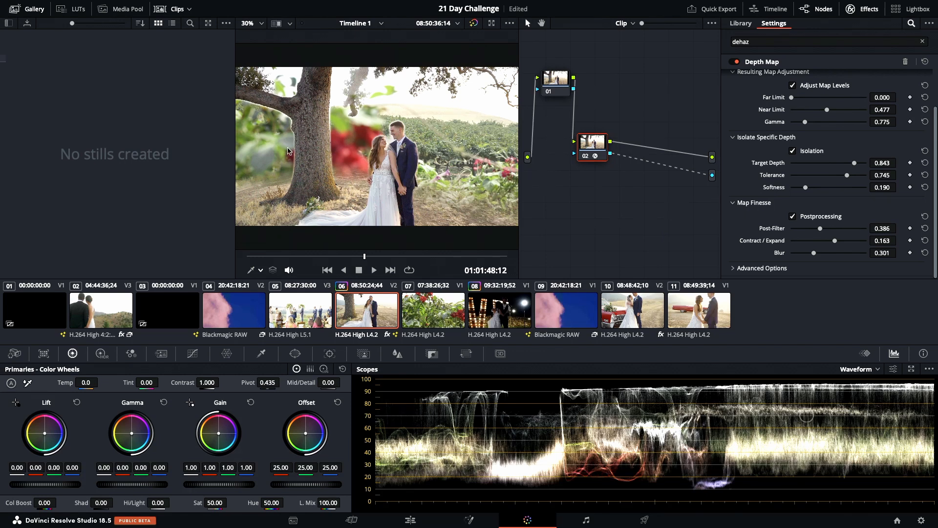
left_click_drag(821, 229, 863, 229)
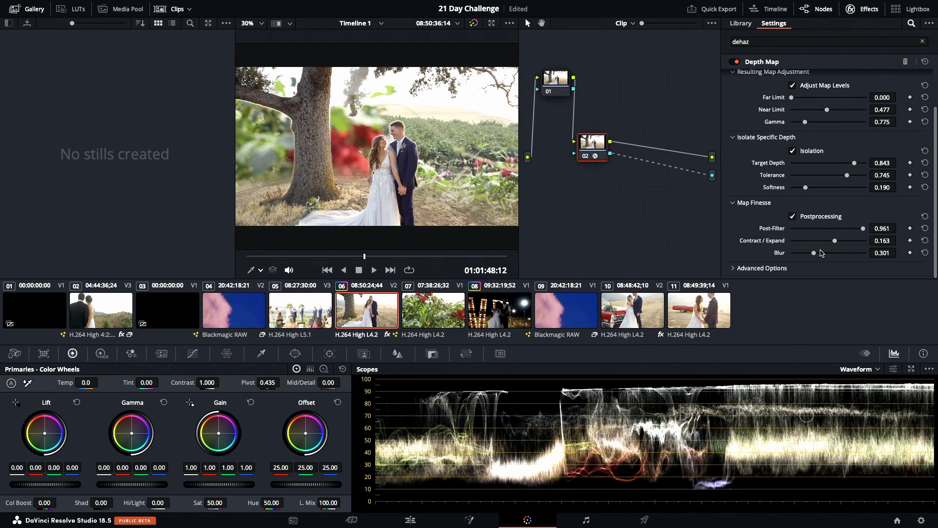
left_click_drag(831, 241, 826, 242)
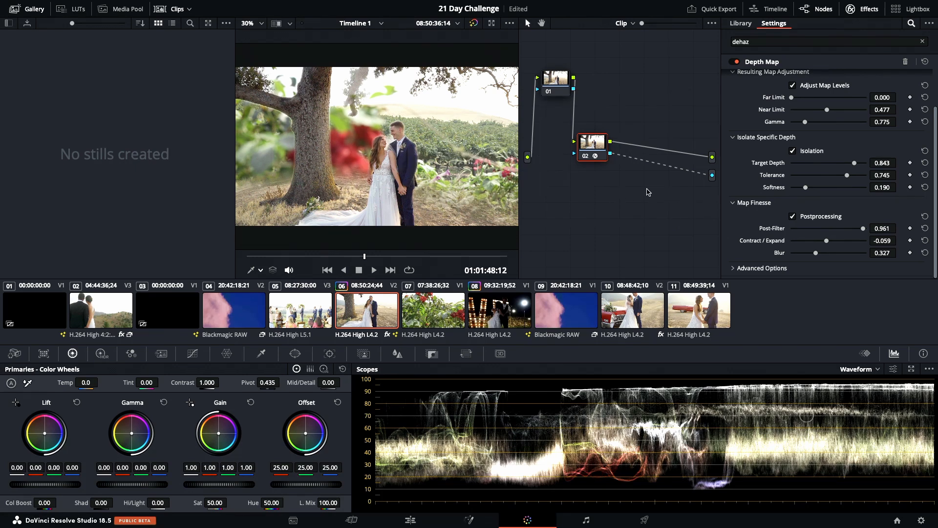
Check the edges around the couple up close and set the Depth Map's Softness to 0.105 and Contract / Expand to -0.176
scroll(399, 141, "up", 4)
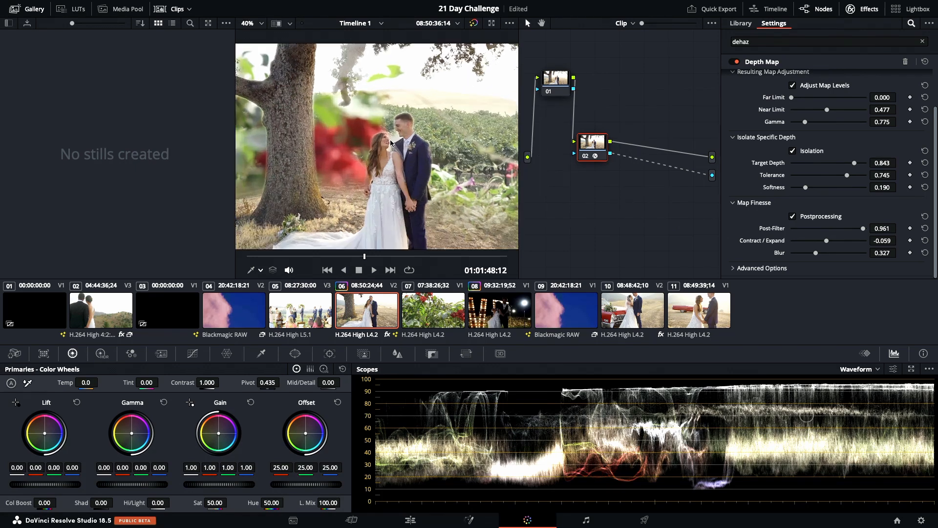
scroll(400, 137, "up", 1)
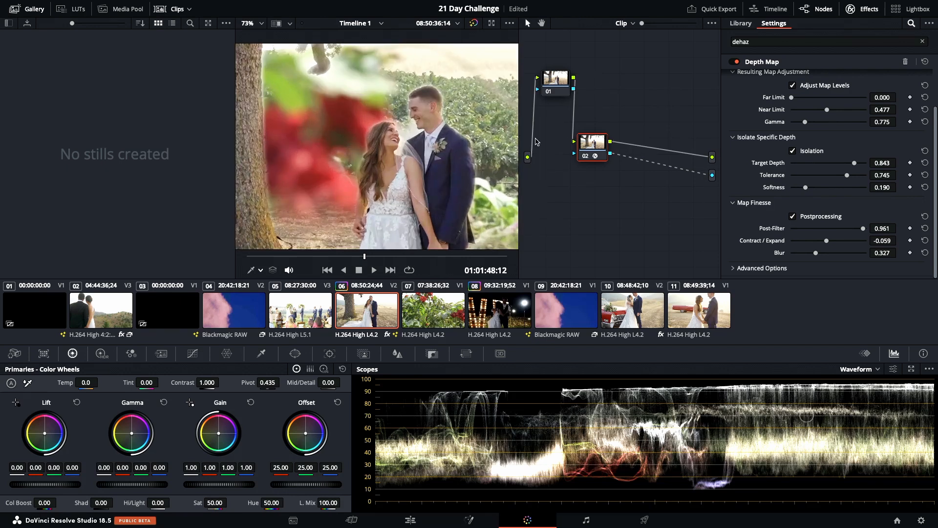
left_click_drag(805, 189, 753, 188)
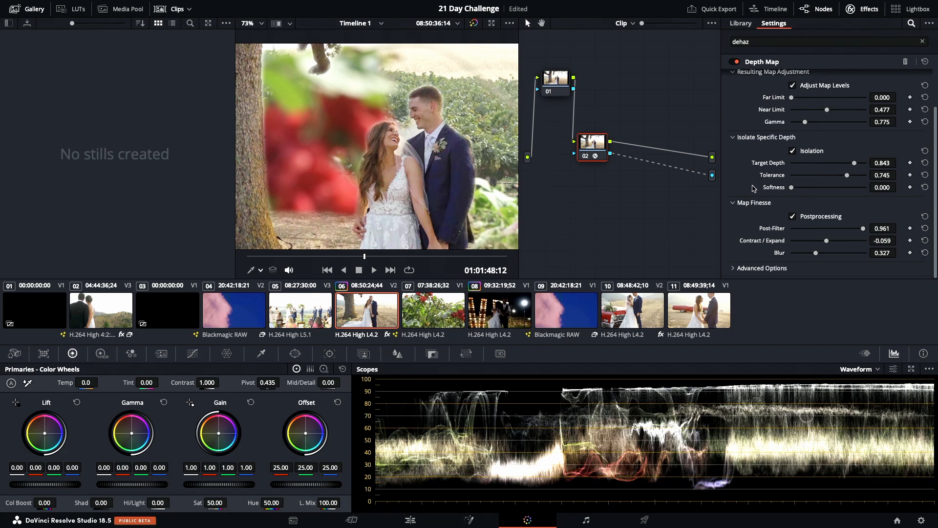
left_click_drag(792, 188, 800, 190)
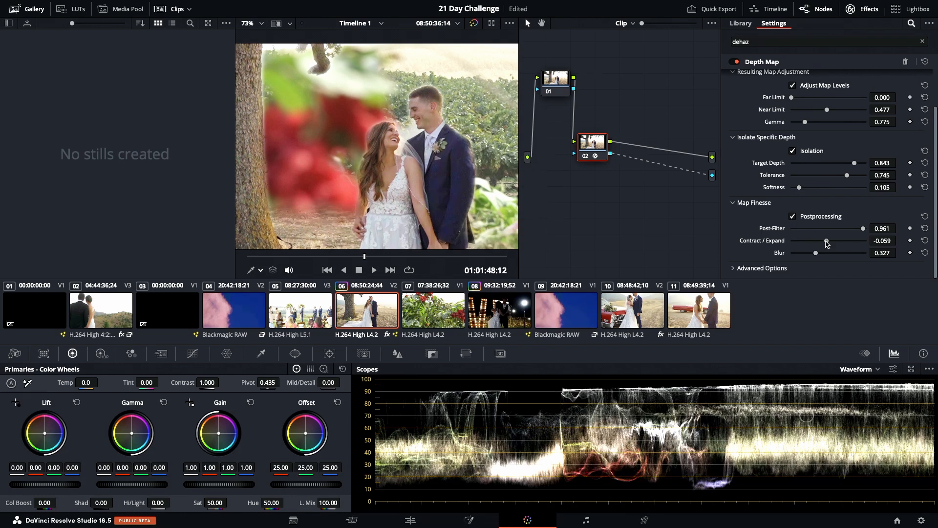
left_click_drag(824, 240, 822, 241)
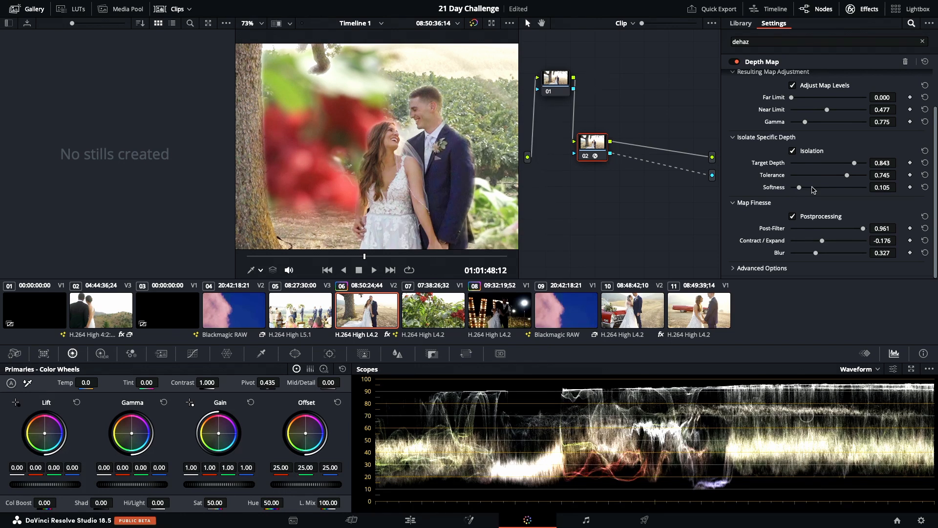
Try the depth map's Gamma at 0.500 and 2.000, and set it to 1.656
left_click_drag(805, 122, 807, 122)
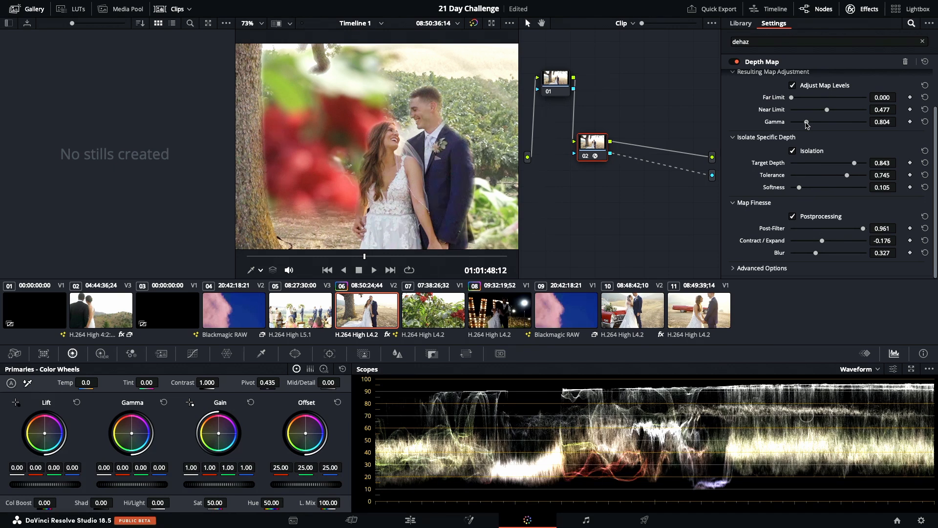
double_click(771, 123)
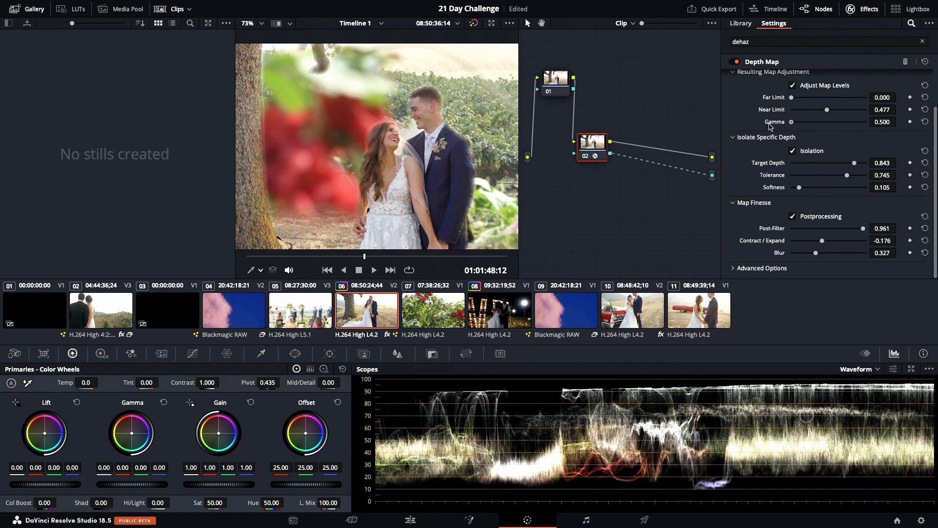
left_click_drag(792, 123, 858, 122)
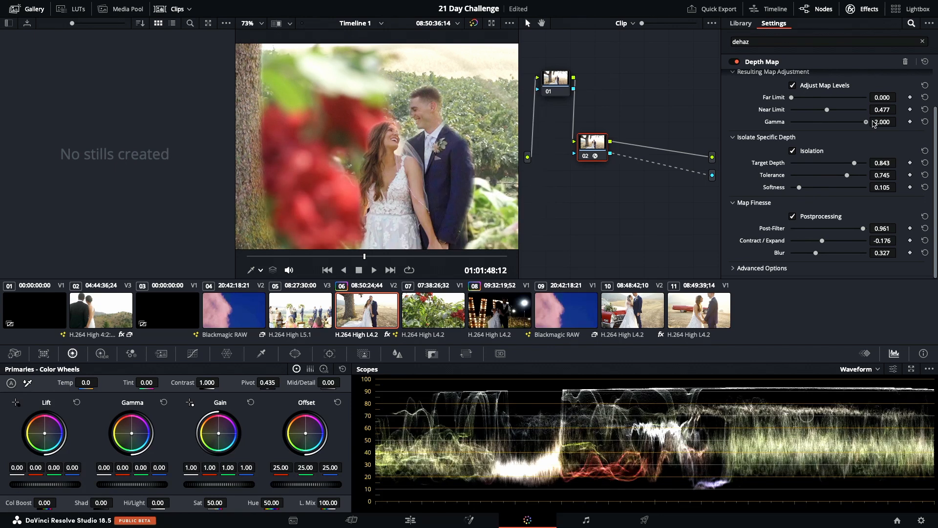
left_click_drag(867, 122, 854, 123)
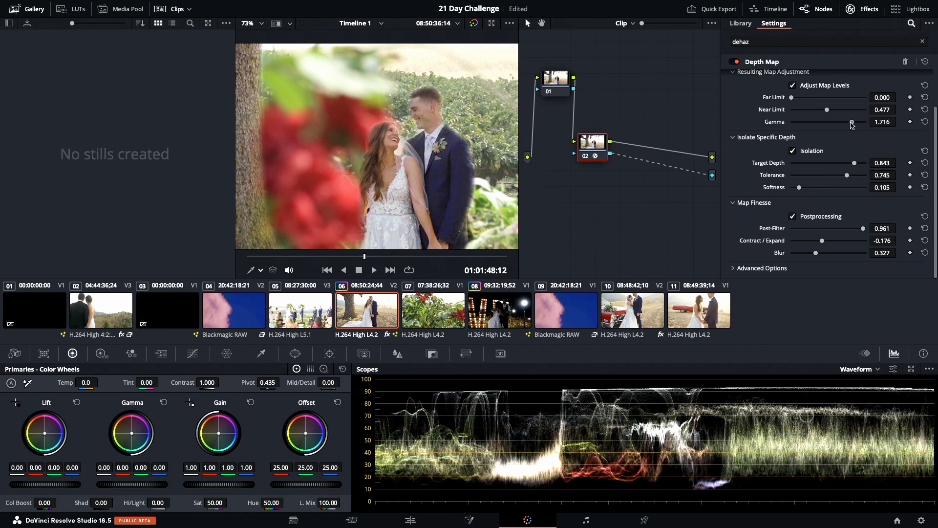
left_click_drag(853, 124, 848, 126)
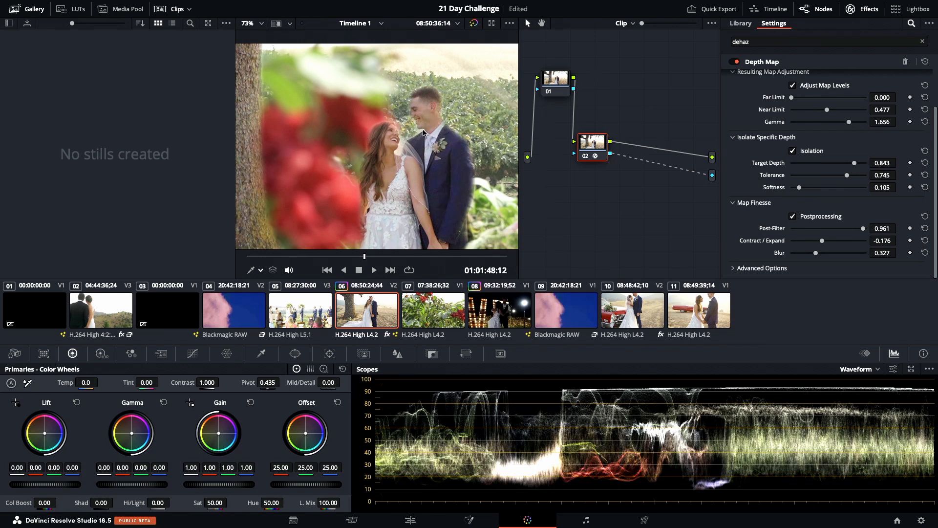
Save the project and examine the composited edges around the couple and tree at several magnifications
scroll(414, 129, "down", 5)
scroll(413, 128, "up", 2)
scroll(414, 129, "down", 2)
scroll(414, 128, "up", 1)
key("ctrl+s")
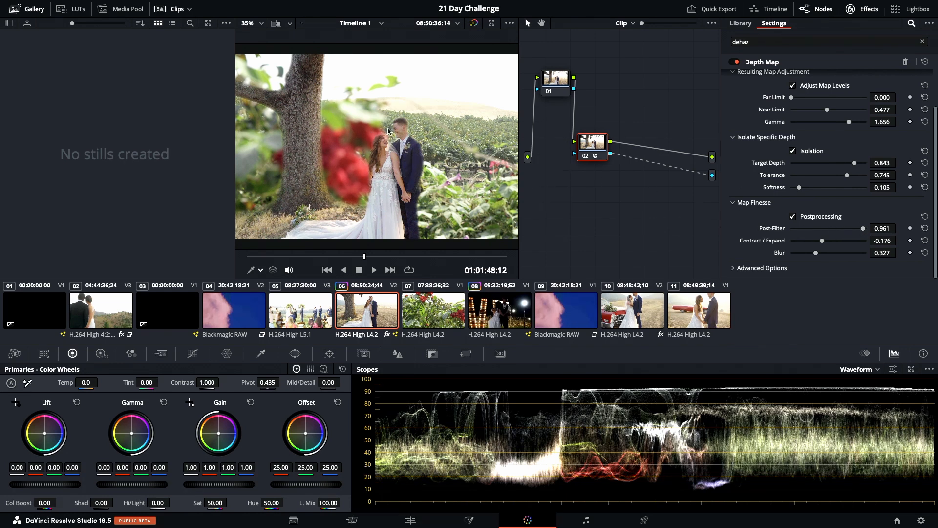
scroll(389, 131, "up", 10)
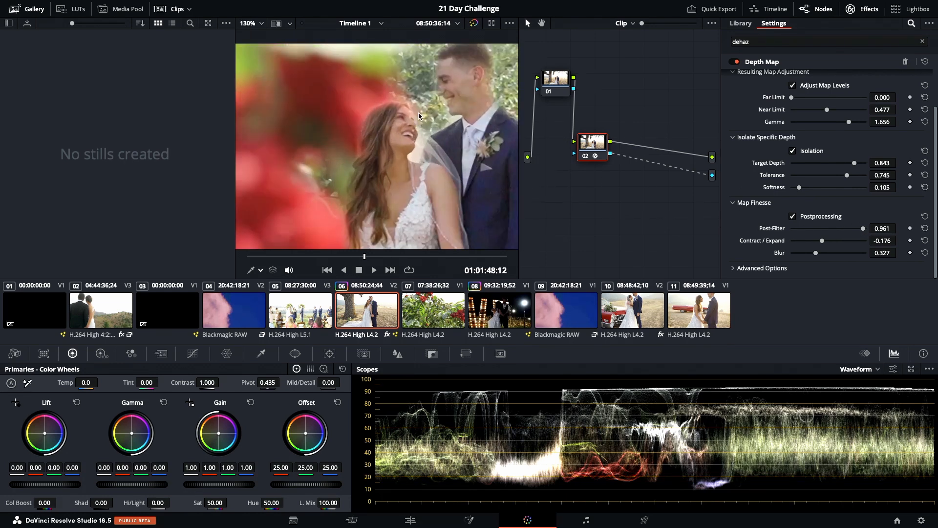
scroll(403, 115, "down", 10)
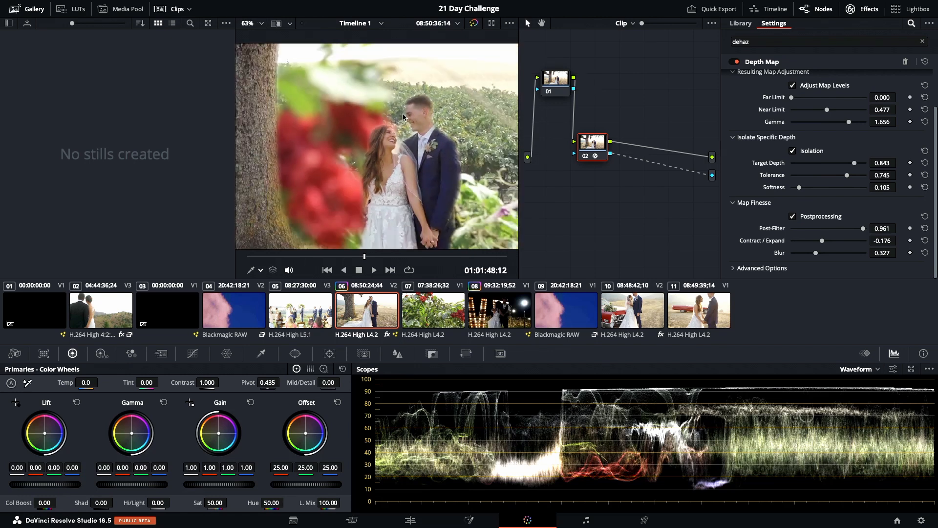
scroll(403, 115, "down", 1)
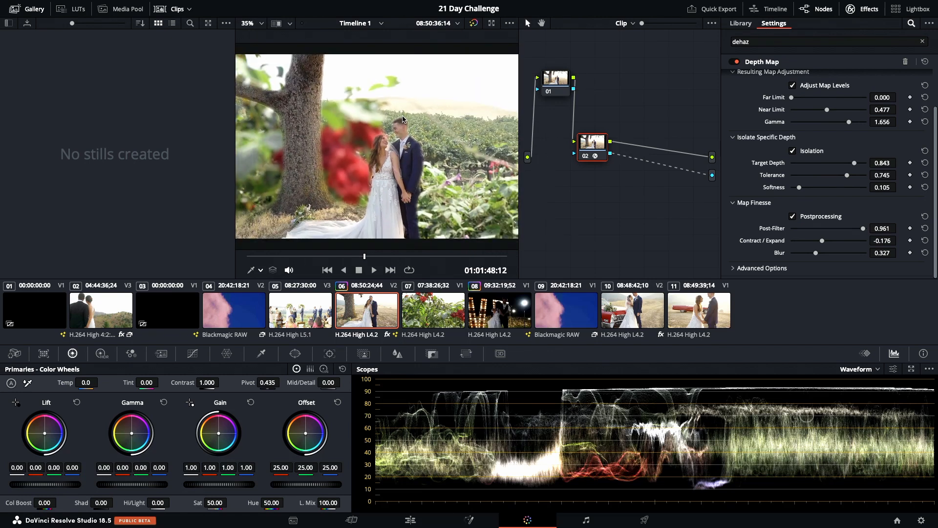